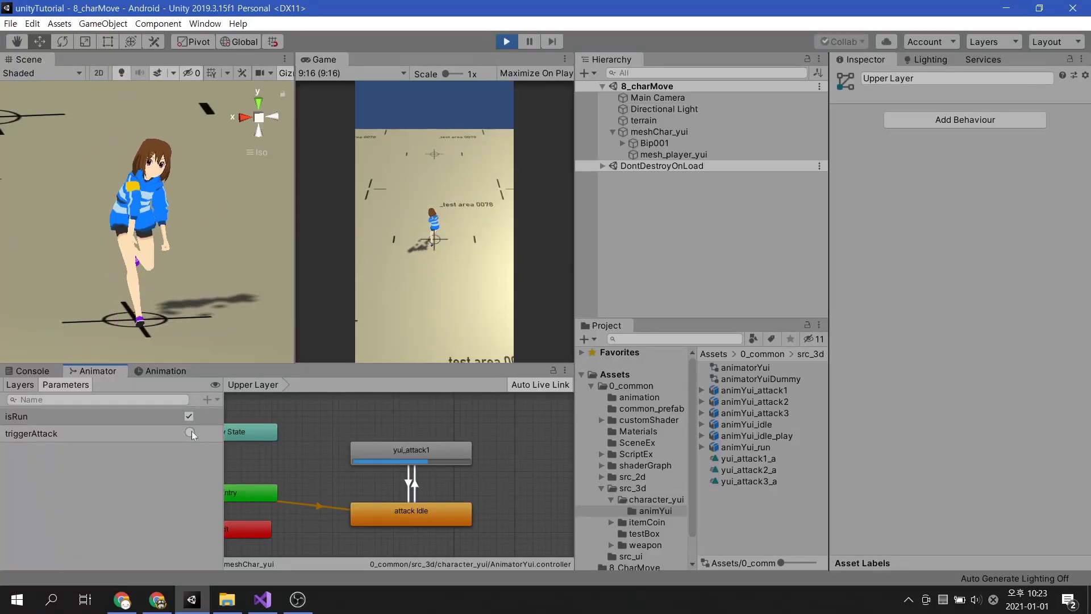
Fire triggerAttack twice, uncheck isRun, then fire triggerAttack again while Yui stands idle
{"action": "left_click", "coordinate": [191, 432]}
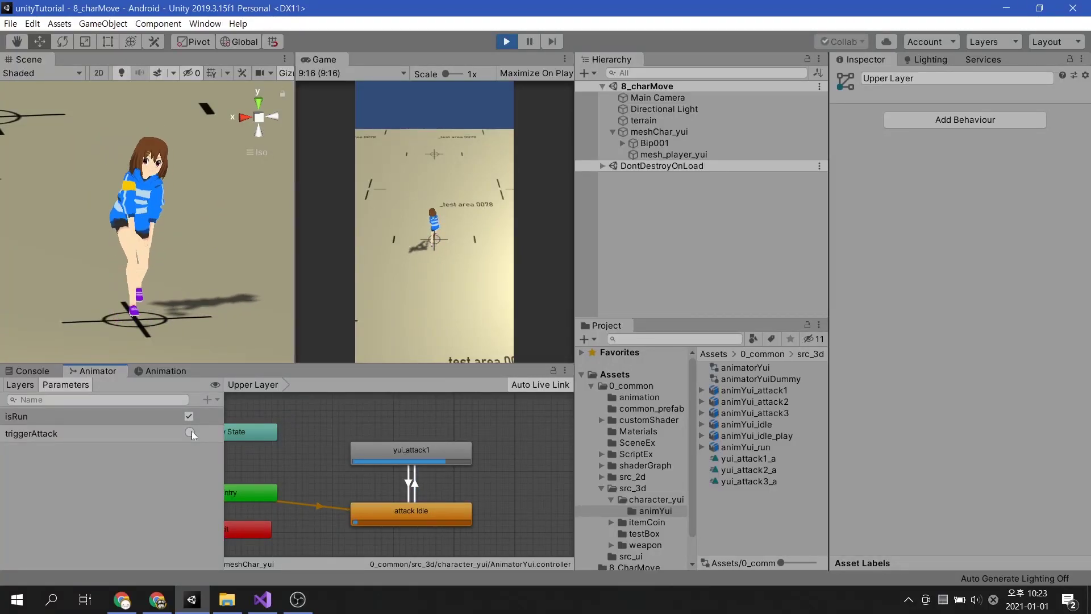
{"action": "left_click", "coordinate": [191, 432]}
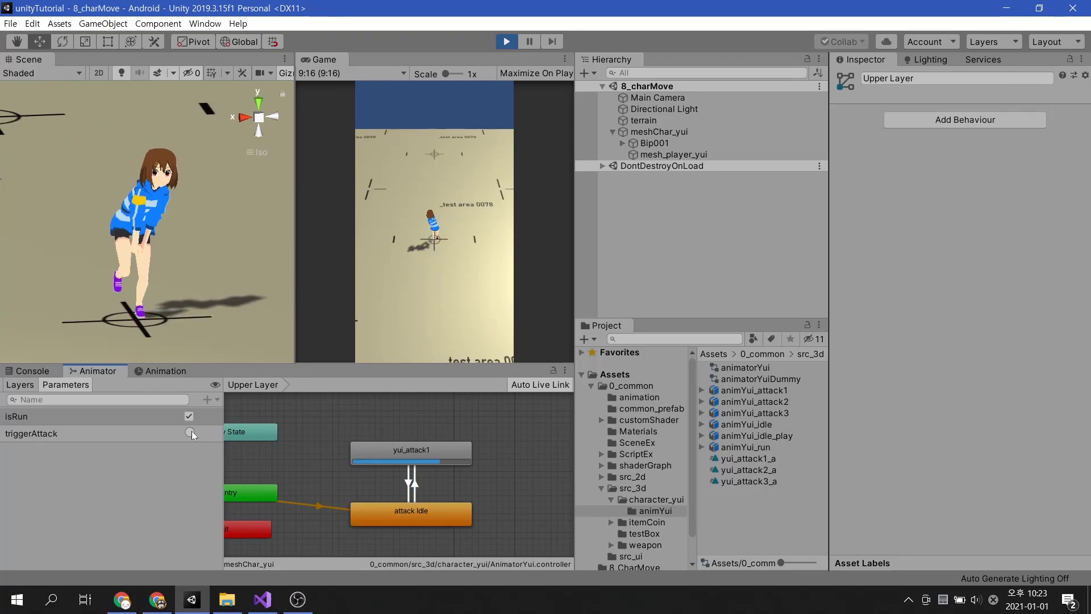
{"action": "left_click", "coordinate": [190, 417]}
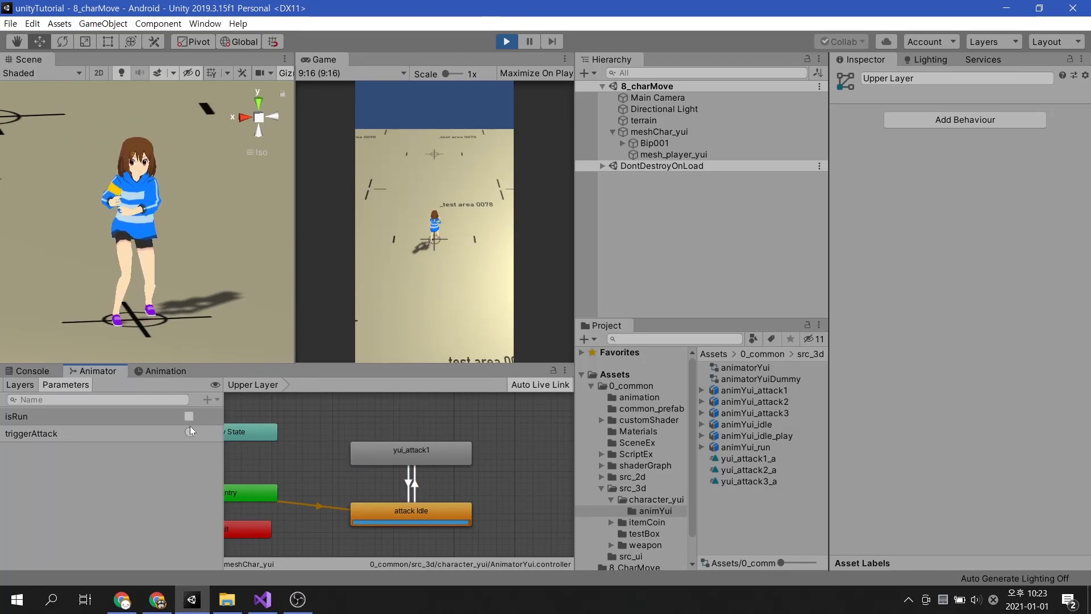
{"action": "left_click", "coordinate": [190, 431]}
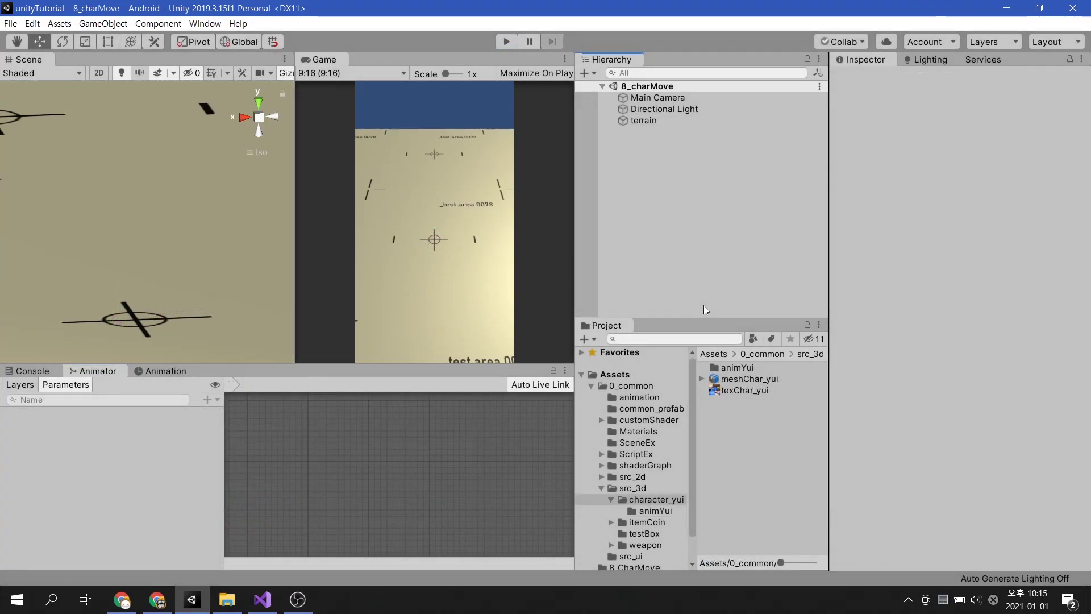
Keep meshChar_yui's Rig Animation Type as Humanoid and drag the model into the 8_charMove scene
{"action": "left_click", "coordinate": [744, 381]}
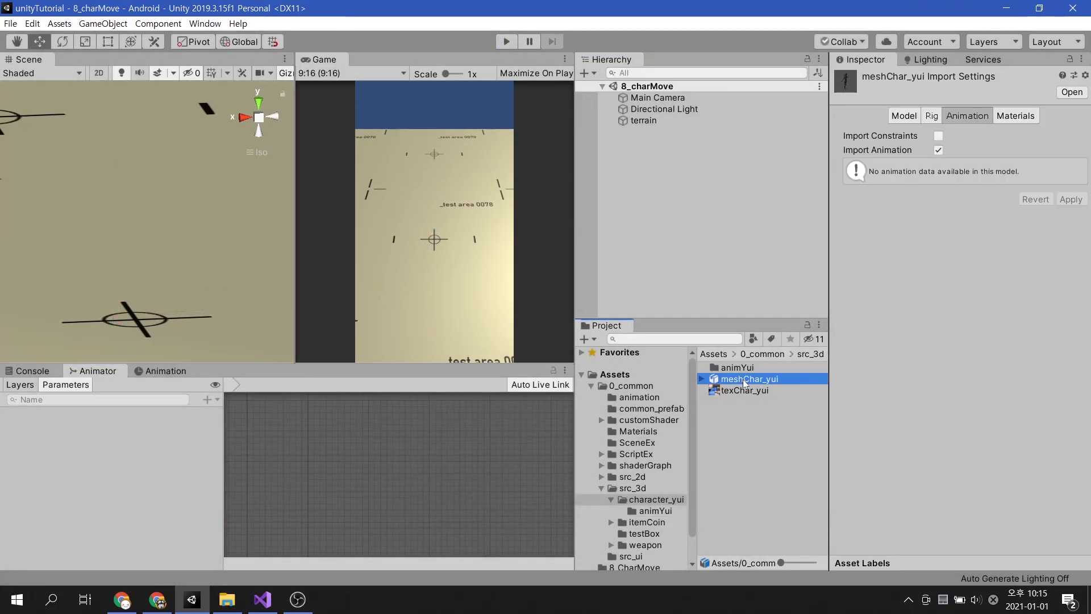
{"action": "left_click", "coordinate": [935, 118]}
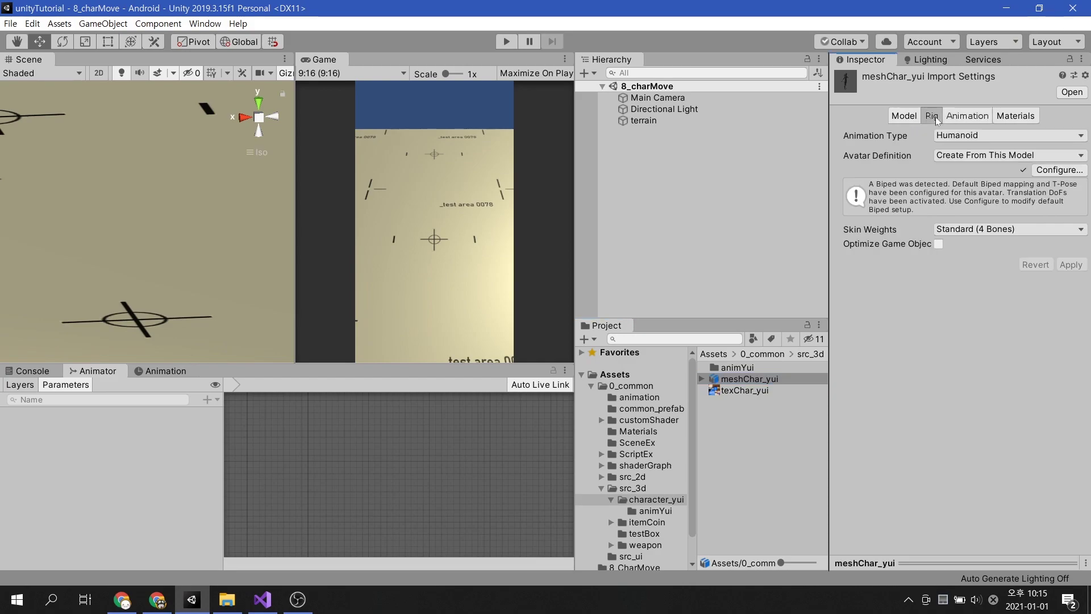
{"action": "left_click", "coordinate": [922, 562]}
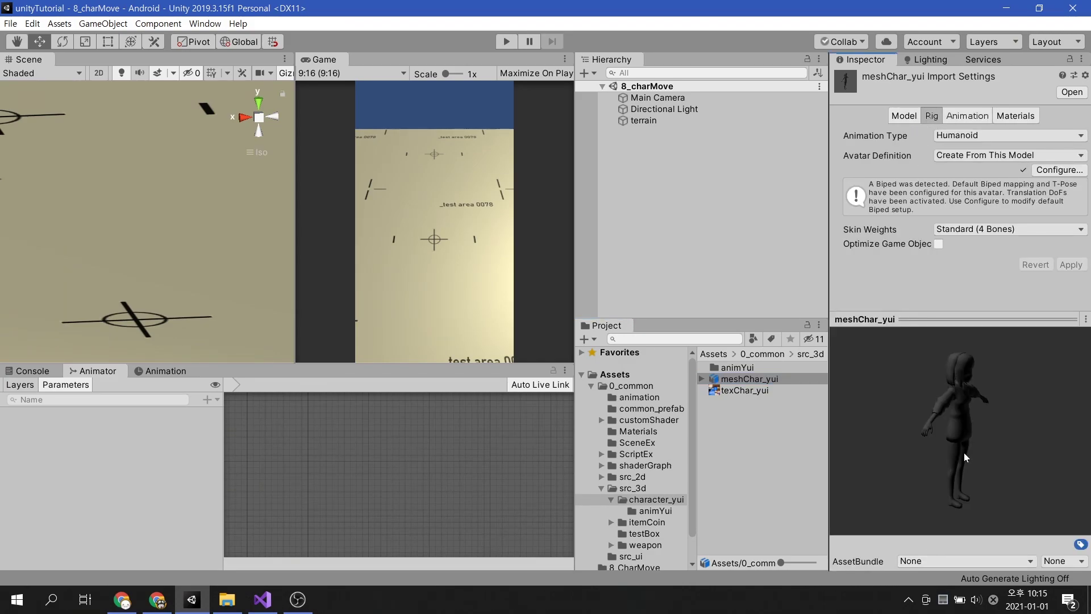
{"action": "left_click_drag", "start_coordinate": [908, 445], "coordinate": [849, 422]}
{"action": "left_click", "coordinate": [976, 137]}
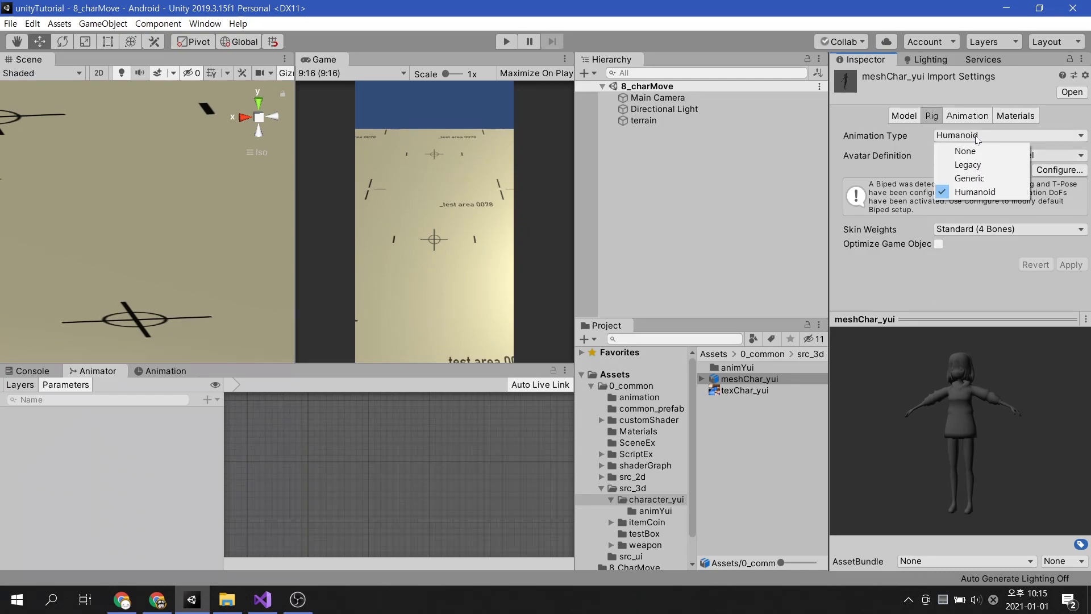
{"action": "left_click", "coordinate": [1009, 194]}
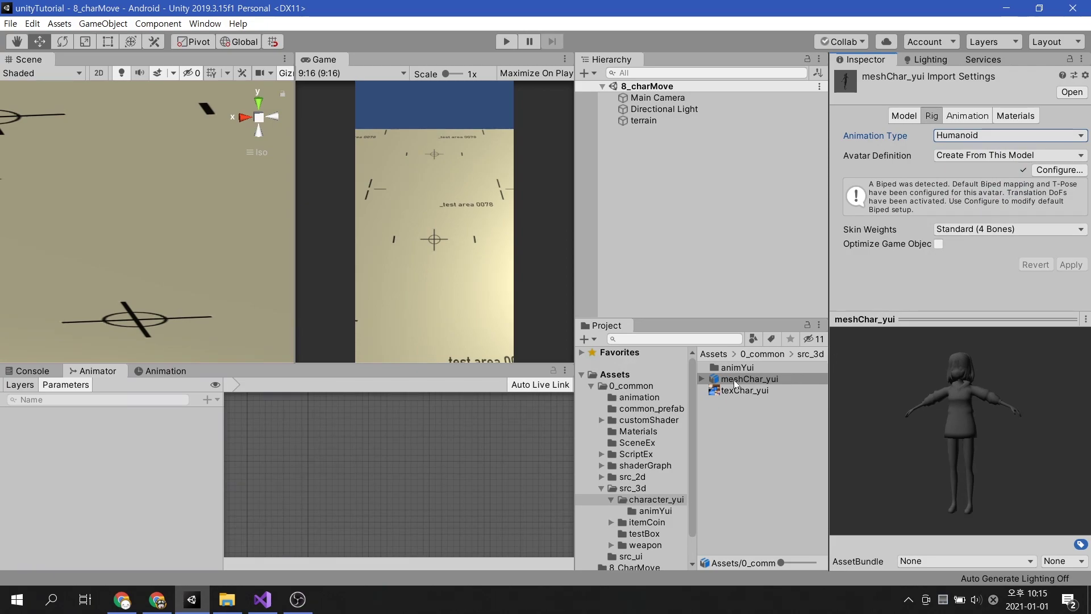
{"action": "left_click_drag", "start_coordinate": [734, 379], "coordinate": [675, 265]}
Create a new material named matYui in the character_yui folder
{"action": "left_click", "coordinate": [737, 419]}
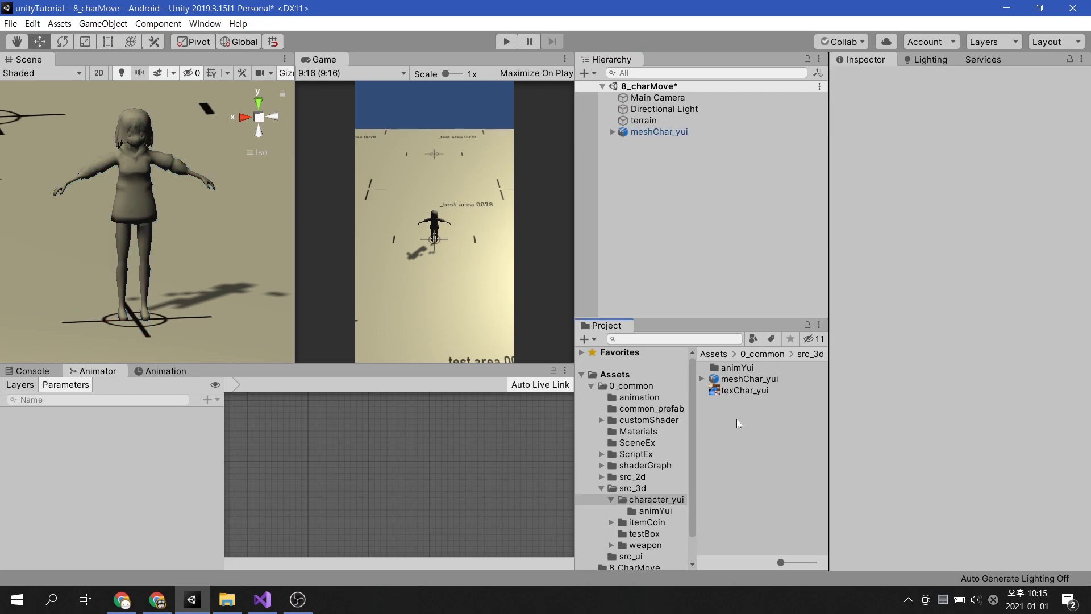
{"action": "right_click", "coordinate": [733, 415]}
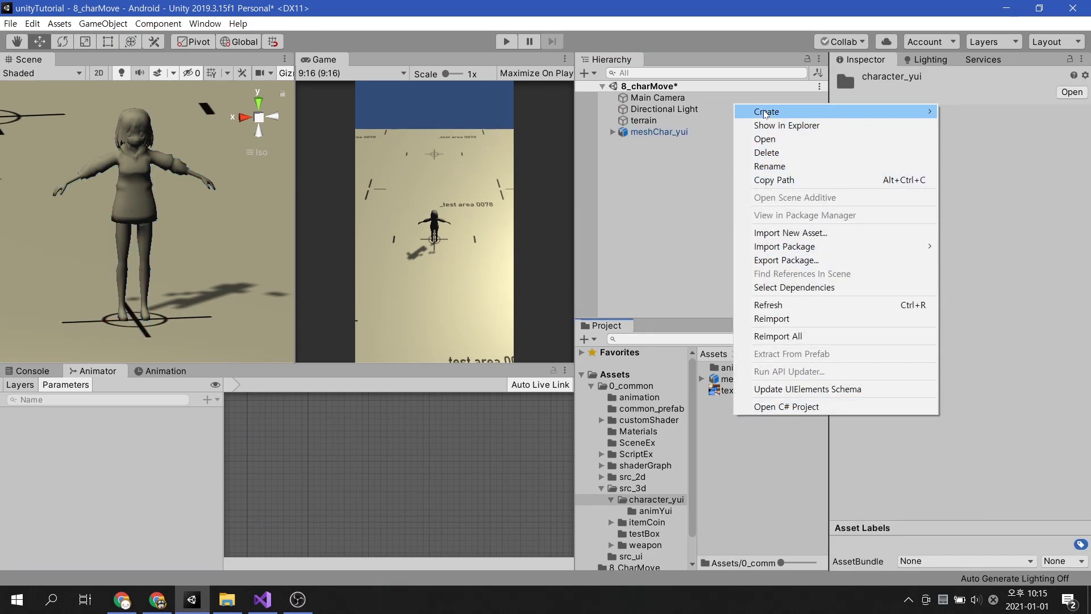
{"action": "mouse_move", "coordinate": [768, 112]}
{"action": "mouse_move", "coordinate": [686, 145]}
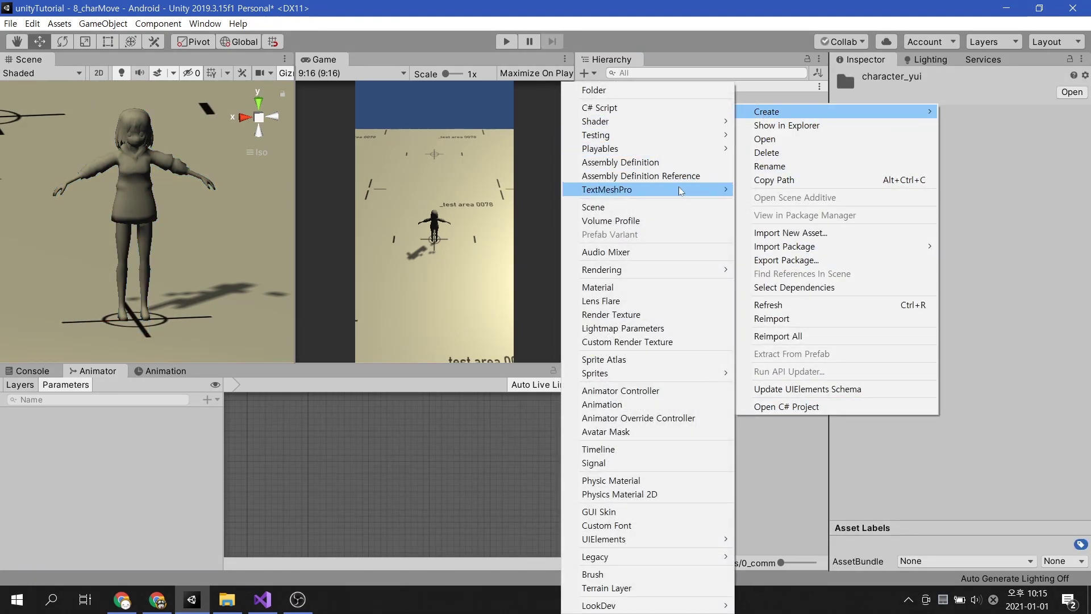
{"action": "left_click", "coordinate": [670, 288]}
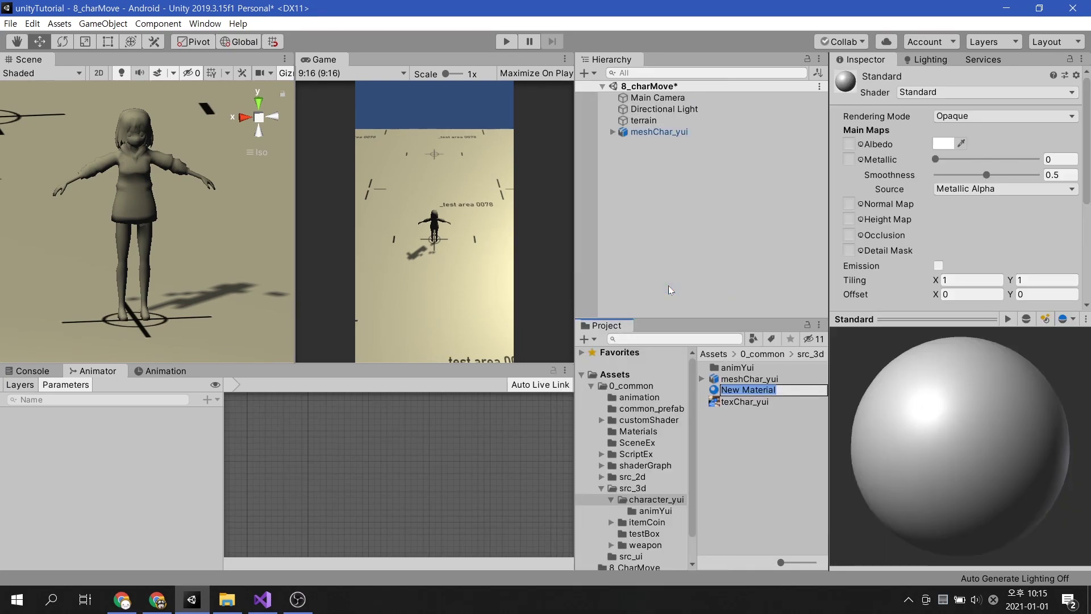
{"action": "type", "text": "matYui"}
{"action": "key", "text": "Return"}
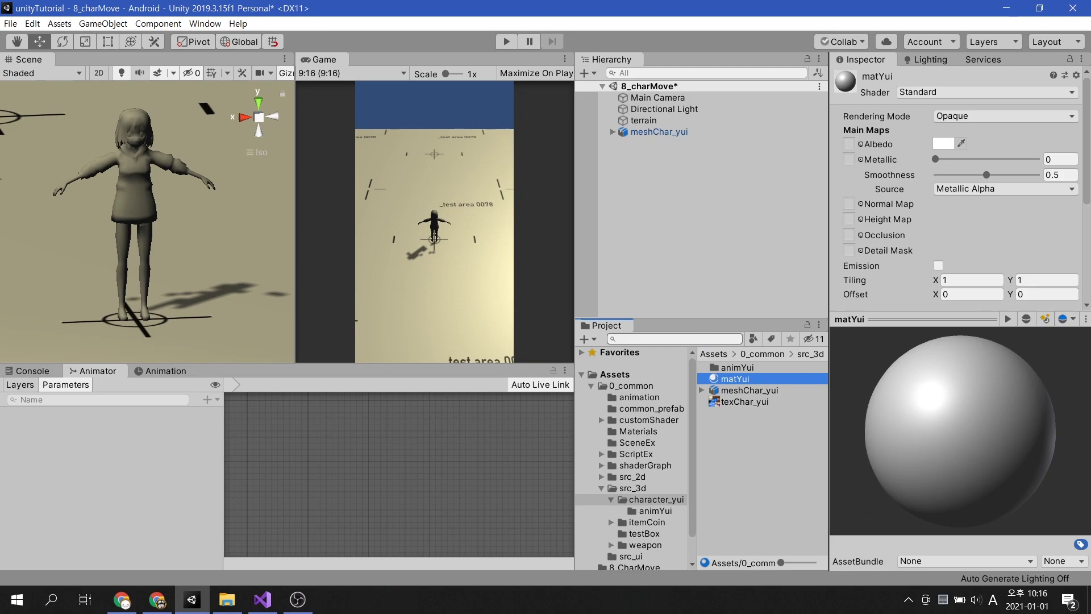
Give matYui the texChar_yui texture as Albedo and the Custom/CustomSurfDiffWrap shader
{"action": "left_click_drag", "start_coordinate": [717, 404], "coordinate": [851, 145]}
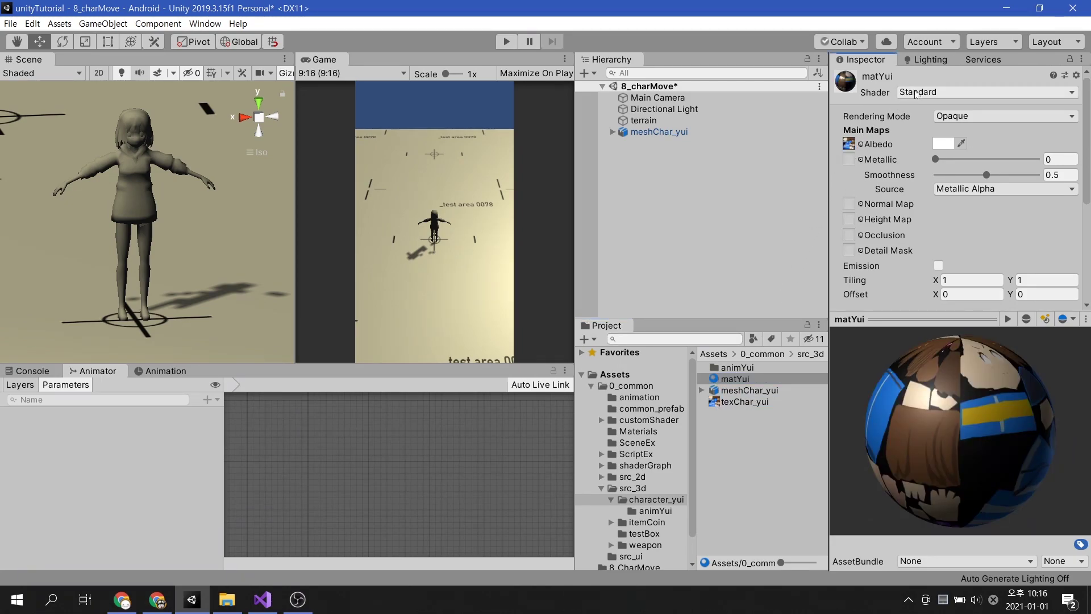
{"action": "left_click", "coordinate": [916, 93]}
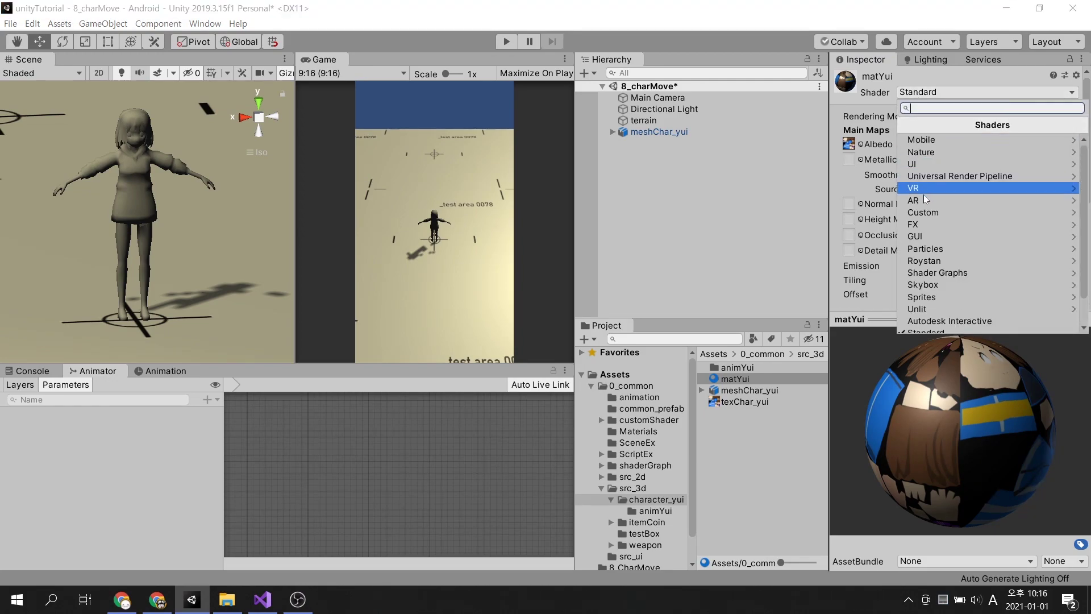
{"action": "left_click", "coordinate": [922, 212]}
{"action": "left_click", "coordinate": [935, 153]}
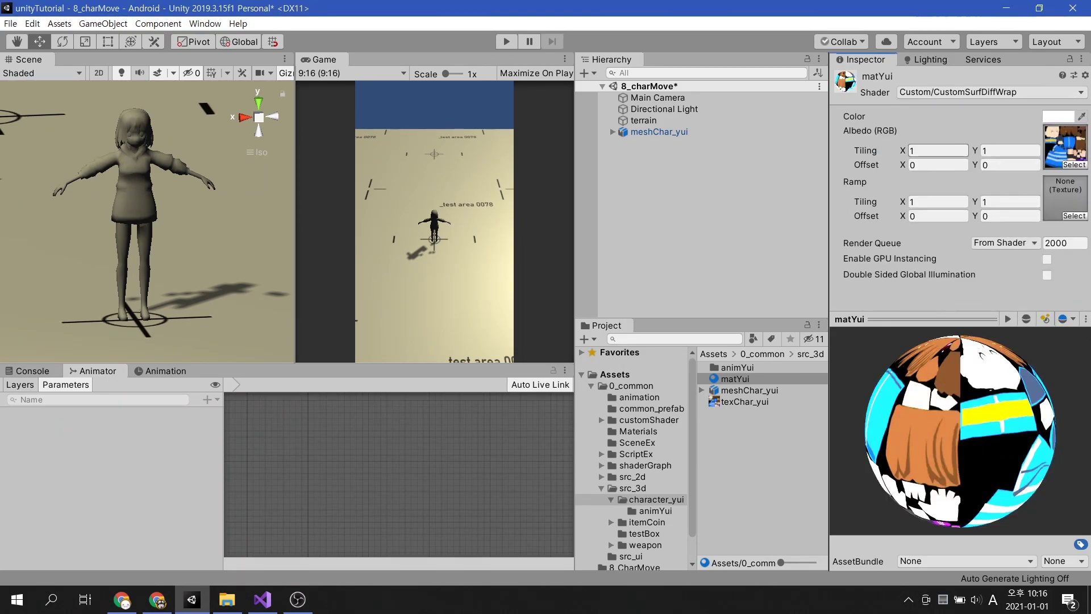
Apply matYui to the mesh_player_yui body mesh under meshChar_yui and save the scene
{"action": "left_click", "coordinate": [668, 135]}
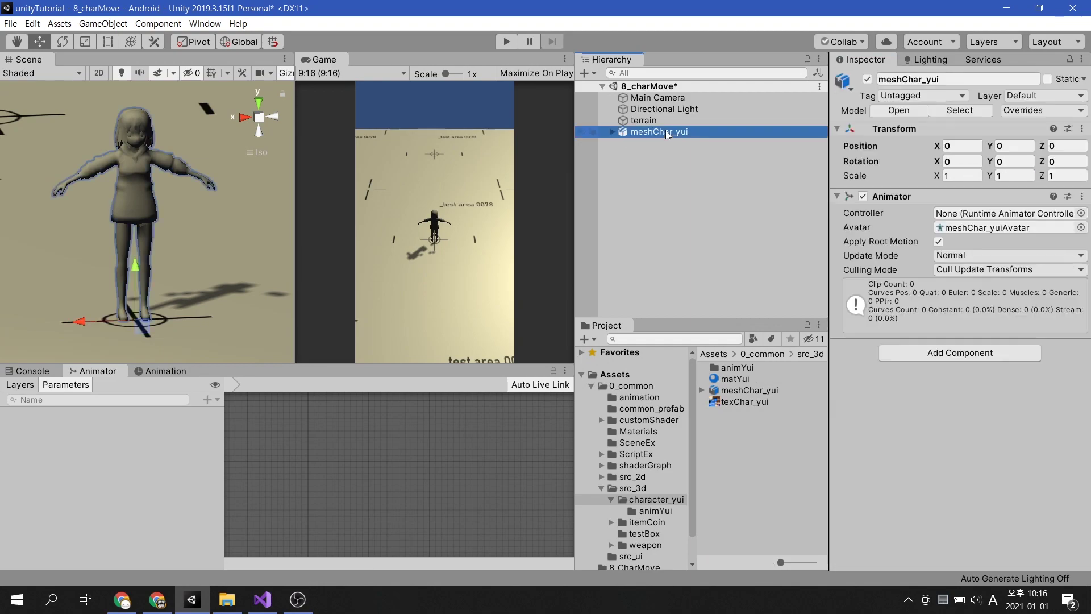
{"action": "left_click", "coordinate": [612, 132]}
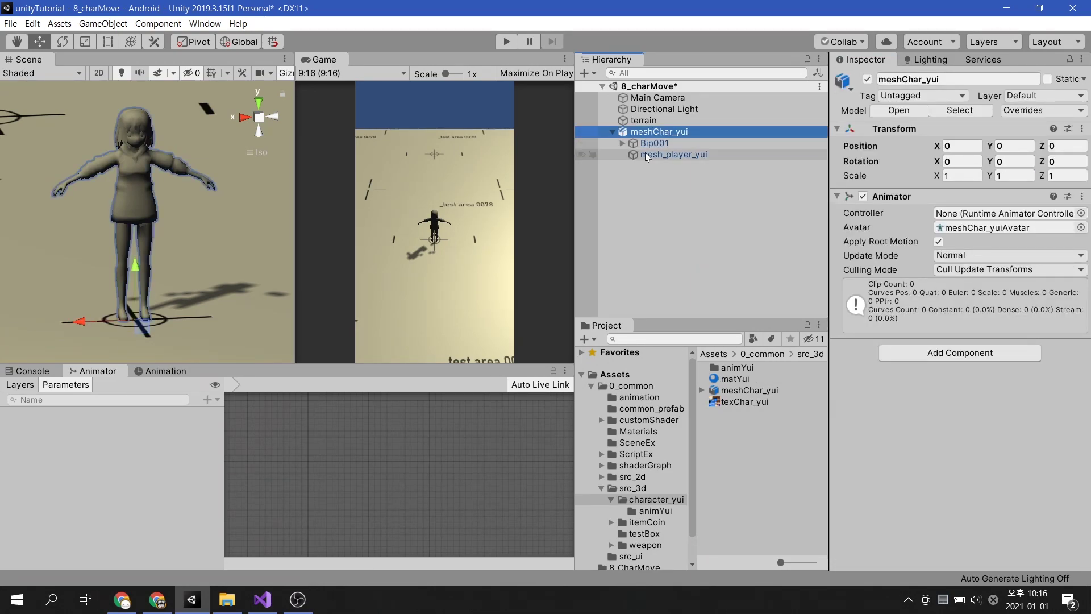
{"action": "left_click", "coordinate": [673, 154]}
{"action": "left_click_drag", "start_coordinate": [741, 384], "coordinate": [907, 347]}
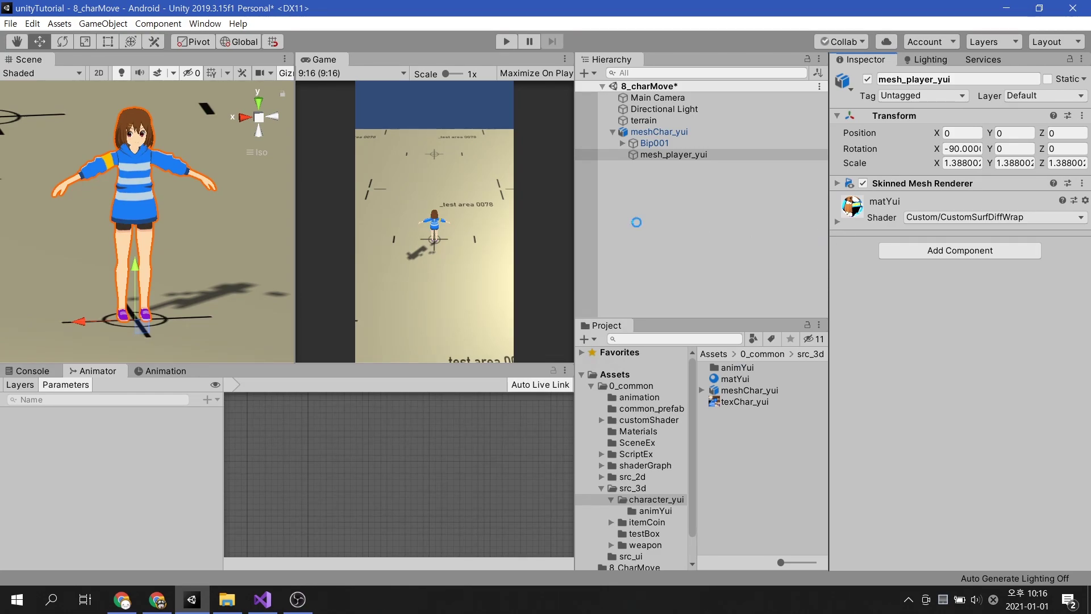
{"action": "key", "text": "ctrl+s"}
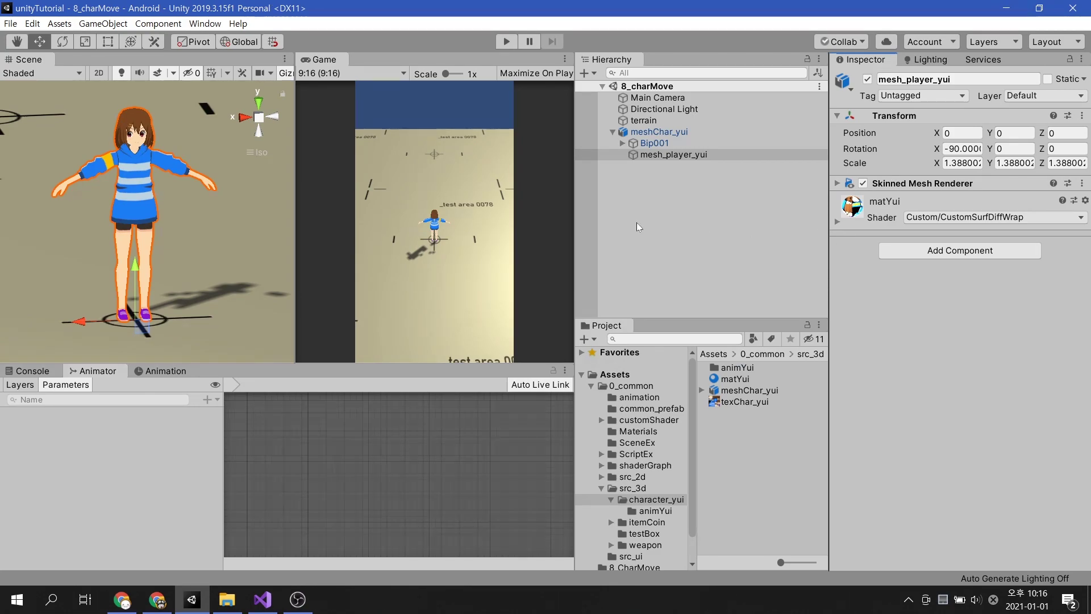
{"action": "left_click", "coordinate": [683, 134]}
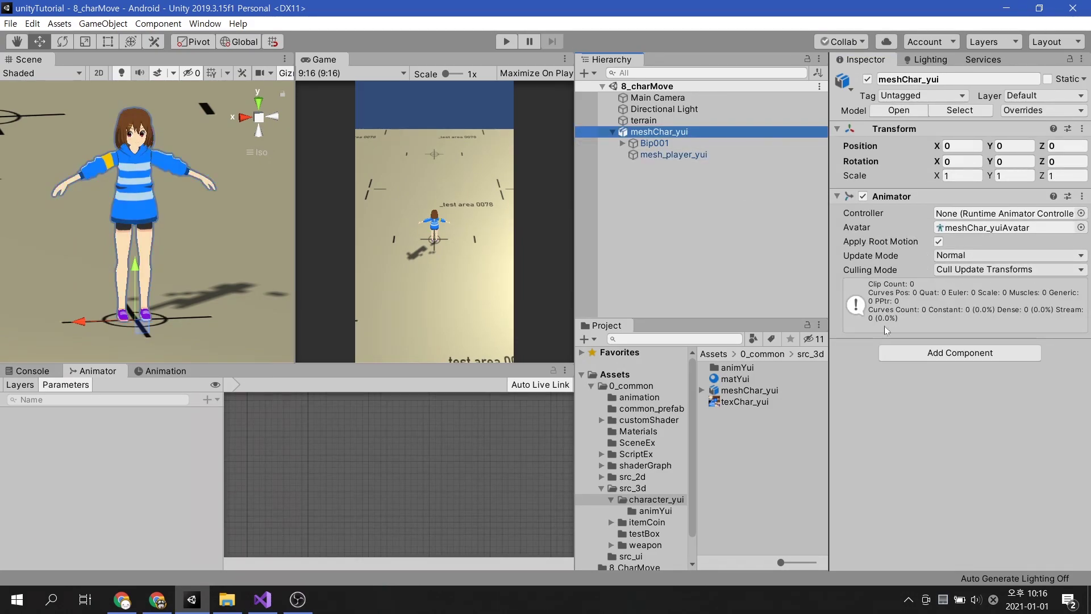
Create an Animator Controller named AnimatorYui in character_yui and move its Exit state below Entry
{"action": "left_click", "coordinate": [733, 434]}
{"action": "right_click", "coordinate": [732, 433]}
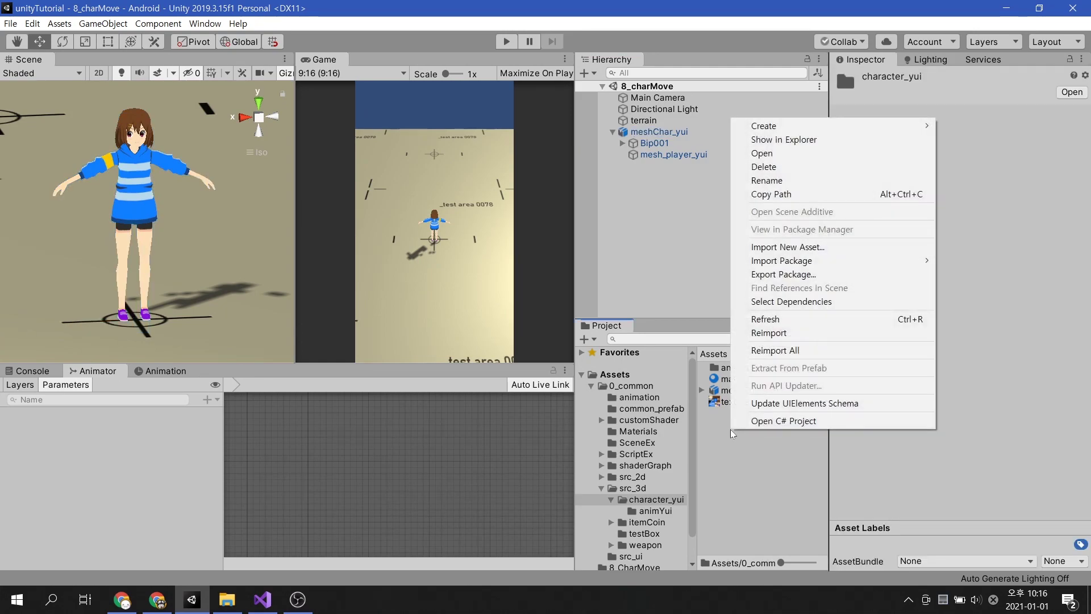
{"action": "mouse_move", "coordinate": [784, 126]}
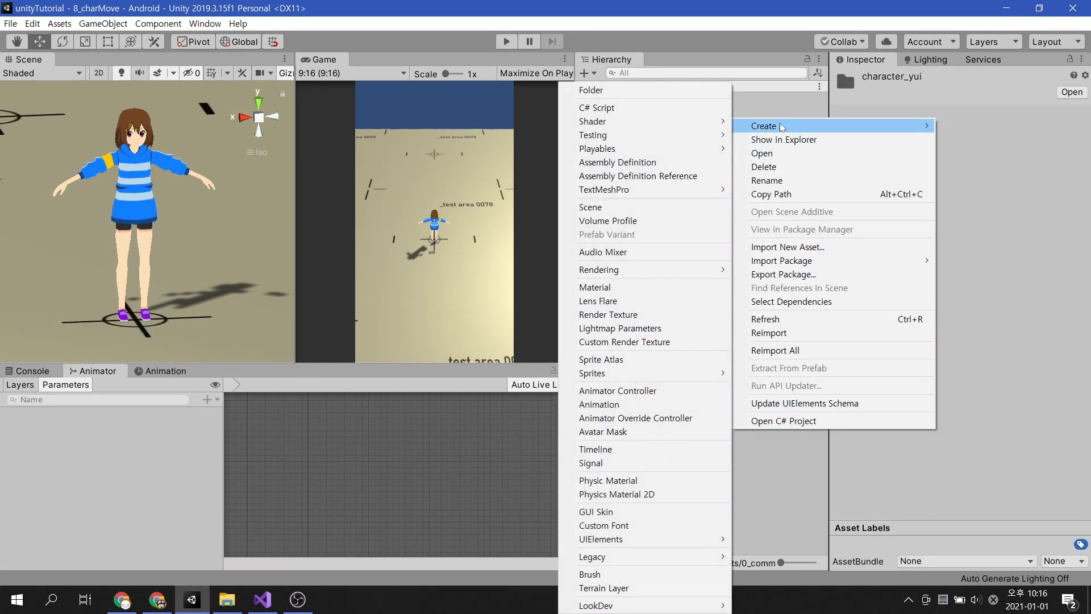
{"action": "left_click", "coordinate": [679, 391]}
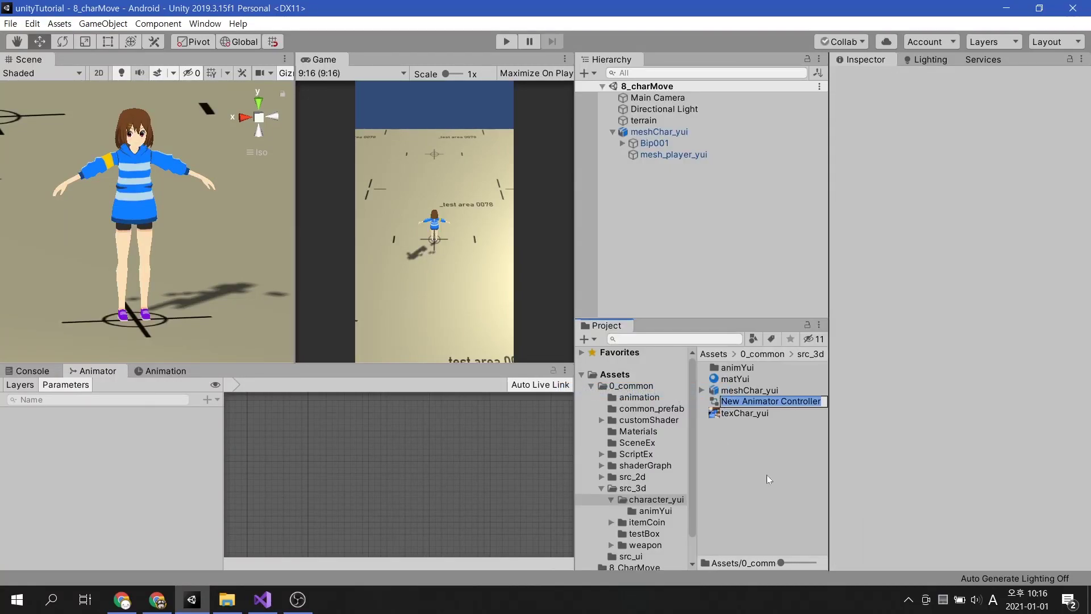
{"action": "type", "text": "Animato"}
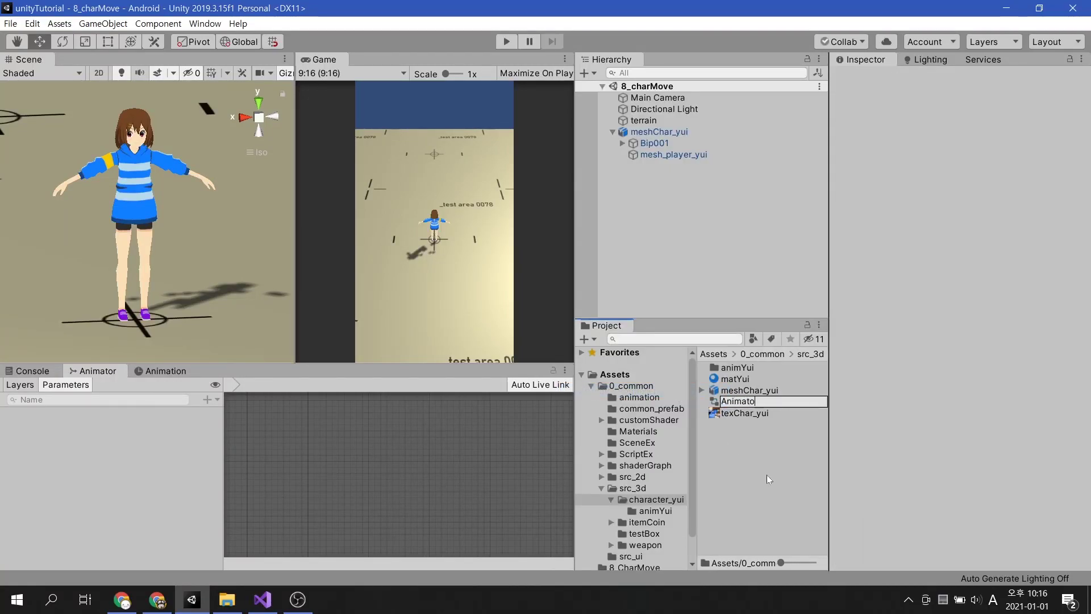
{"action": "type", "text": "rYui"}
{"action": "key", "text": "Return"}
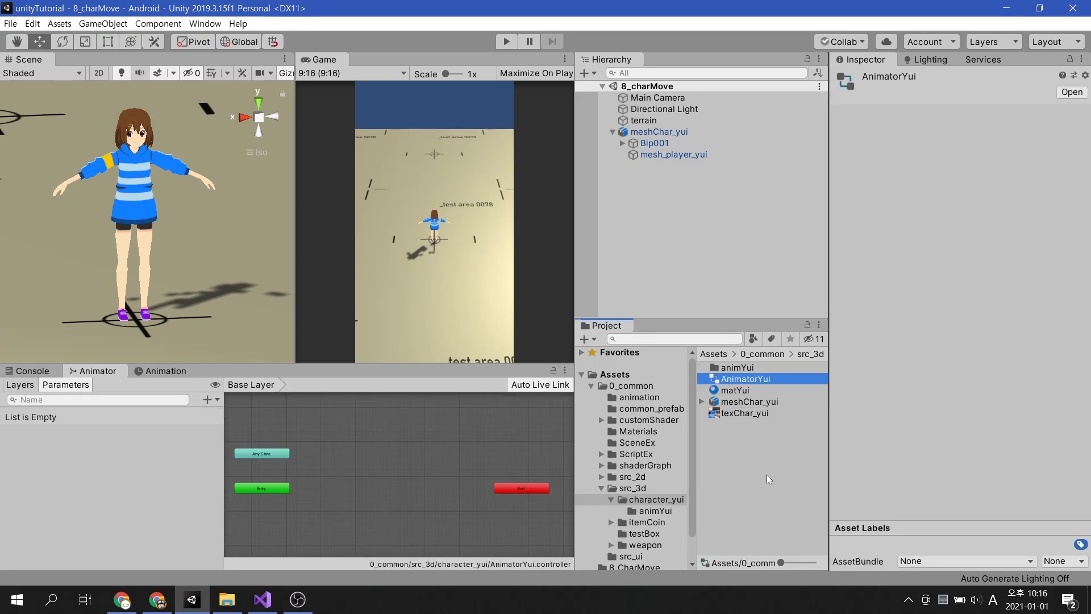
{"action": "left_click_drag", "start_coordinate": [524, 486], "coordinate": [261, 508]}
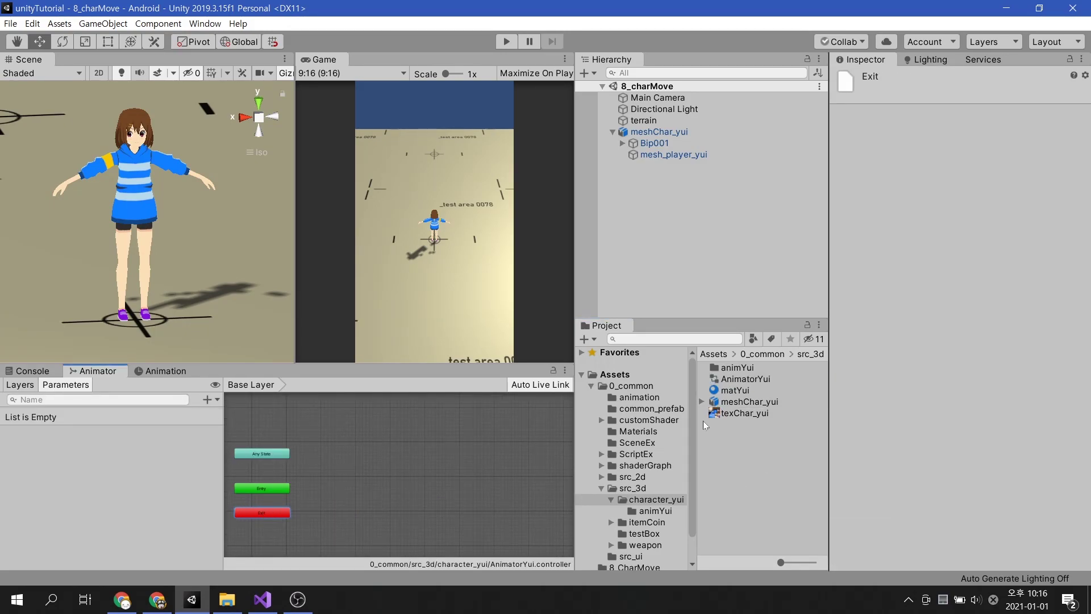
Play the yui_idle clip preview from animYui_idle_play and scroll through its loop and root transform settings
{"action": "left_click", "coordinate": [657, 511]}
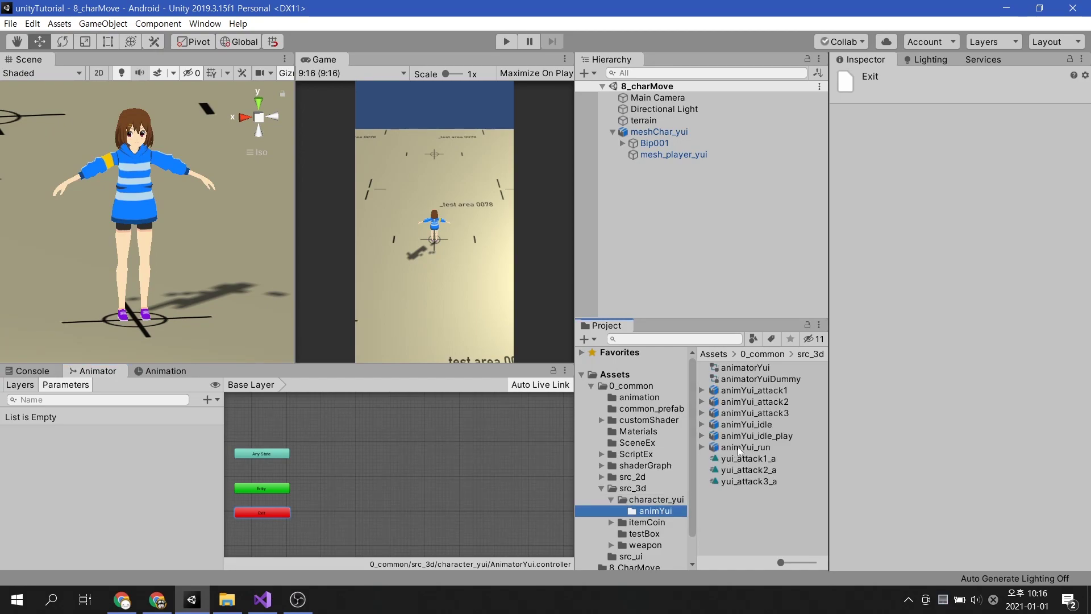
{"action": "left_click", "coordinate": [760, 435]}
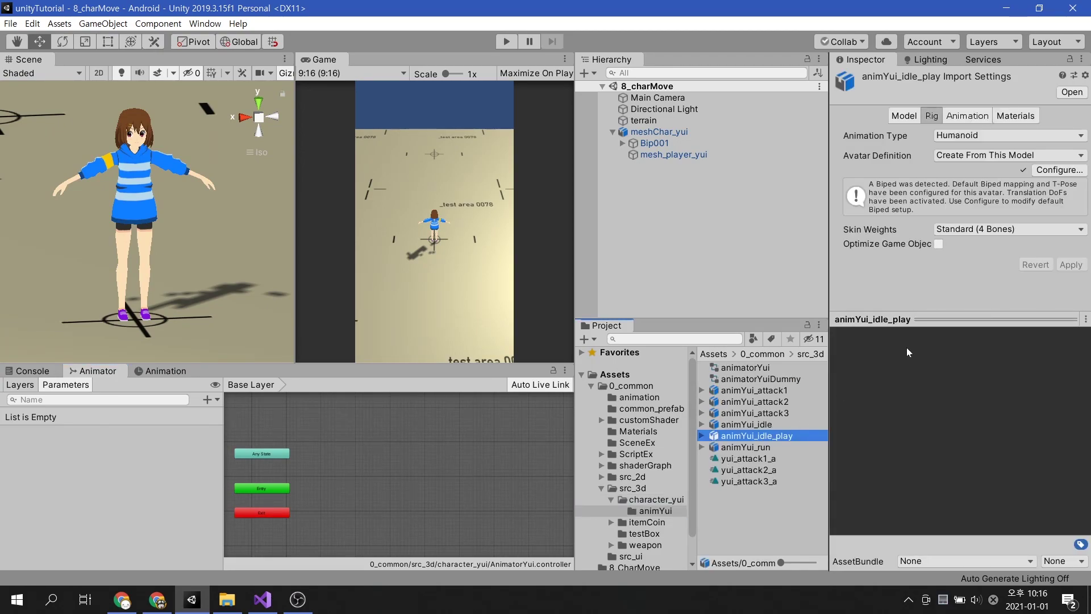
{"action": "left_click", "coordinate": [982, 115]}
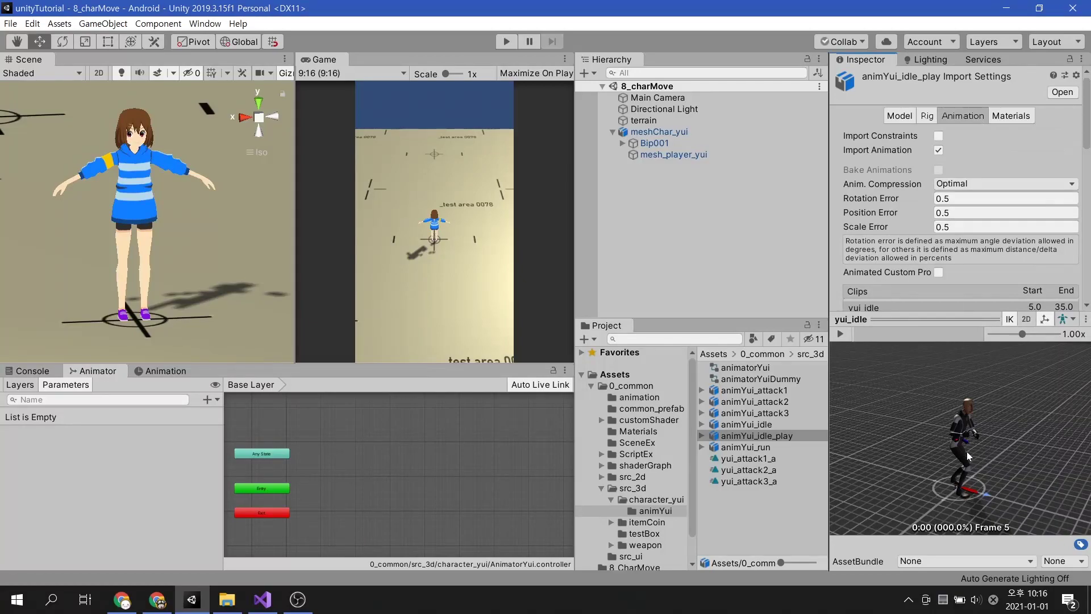
{"action": "left_click_drag", "start_coordinate": [964, 449], "coordinate": [875, 411]}
{"action": "left_click", "coordinate": [840, 333]}
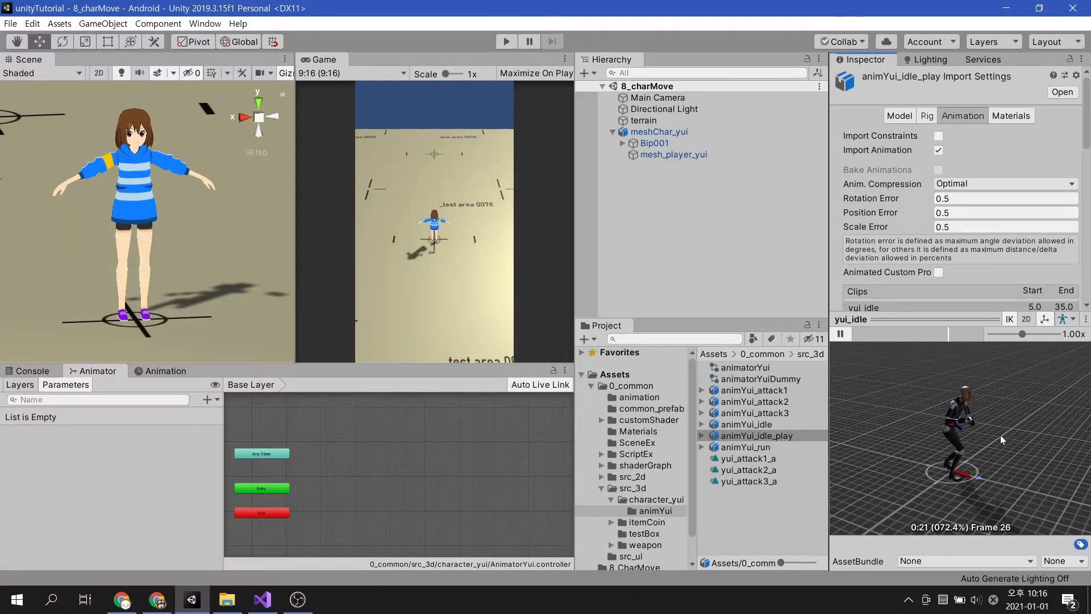
{"action": "scroll", "coordinate": [998, 192], "scroll_direction": "down", "scroll_amount": 5}
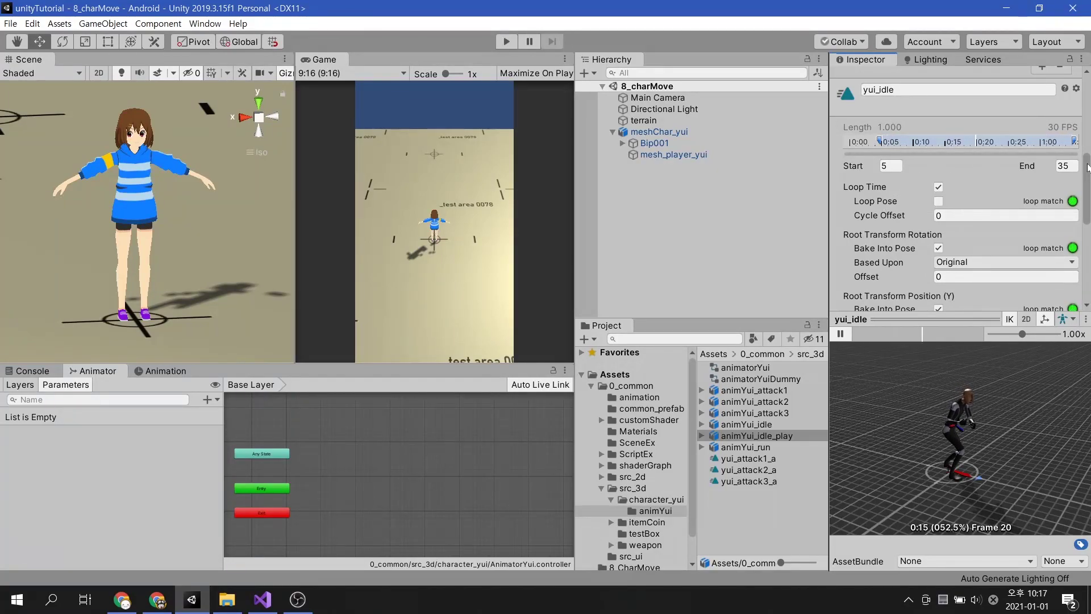
{"action": "left_click_drag", "start_coordinate": [1088, 167], "coordinate": [1088, 206]}
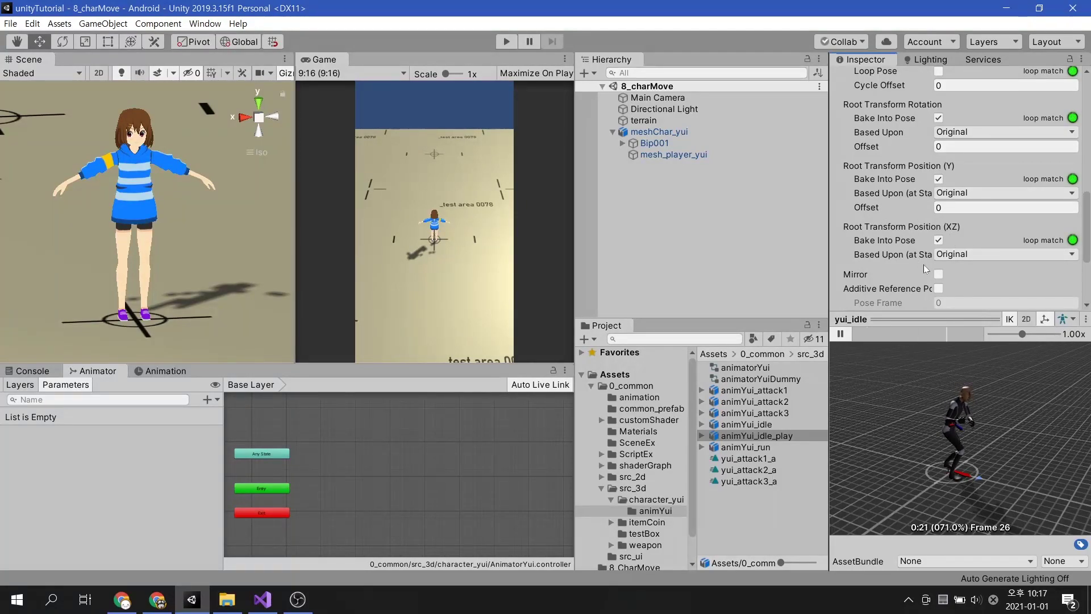
Play and then stop the yui_run animation preview from animYui_run
{"action": "left_click", "coordinate": [757, 448]}
{"action": "left_click", "coordinate": [846, 333]}
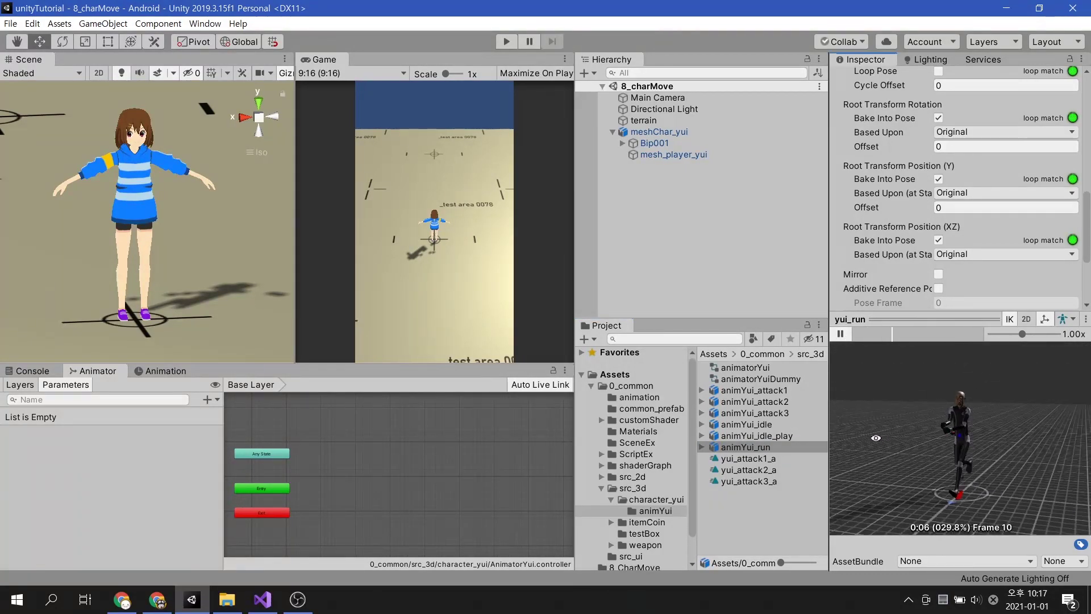
{"action": "left_click", "coordinate": [840, 335]}
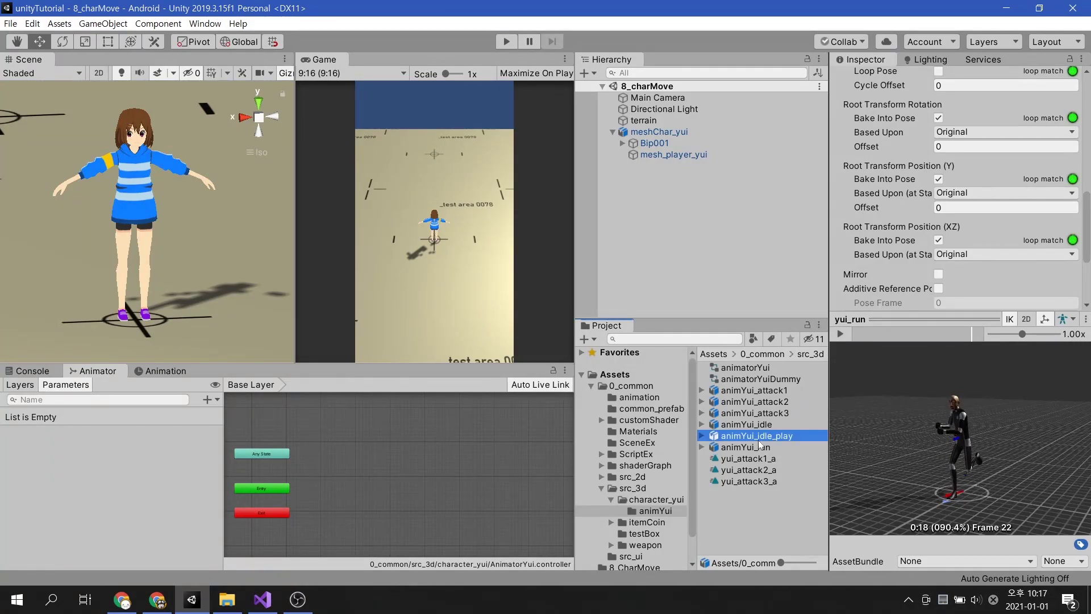
Drag the idle and run clips into the Animator as yui_idle (default) and yui_run, placing yui_run below
{"action": "left_click_drag", "start_coordinate": [748, 446], "coordinate": [519, 463]}
{"action": "left_click_drag", "start_coordinate": [399, 465], "coordinate": [393, 462]}
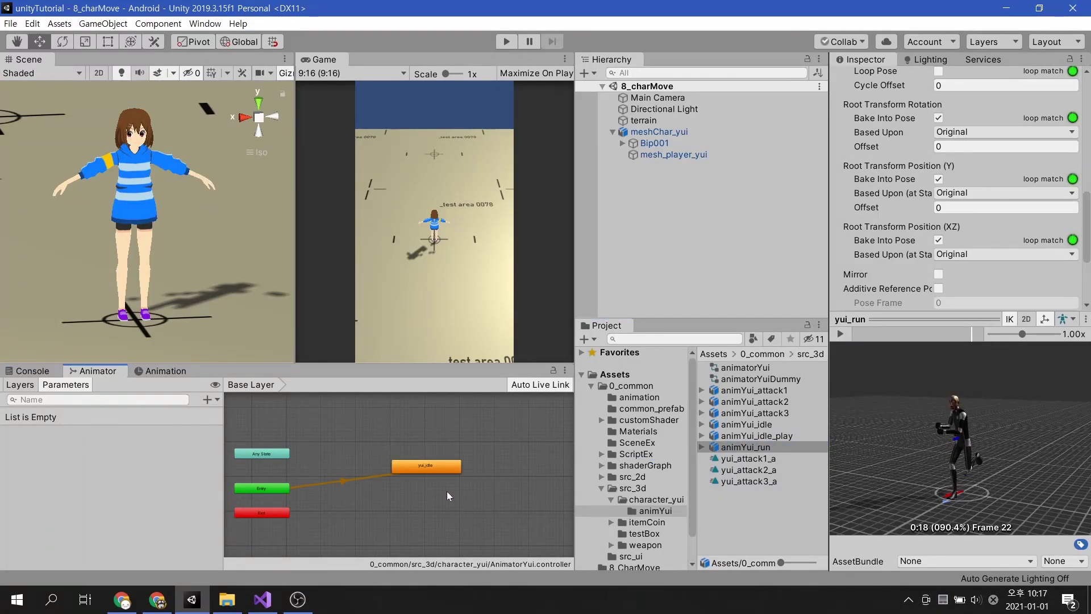
{"action": "left_click_drag", "start_coordinate": [733, 447], "coordinate": [370, 493]}
{"action": "scroll", "coordinate": [370, 492], "scroll_direction": "up", "scroll_amount": 3}
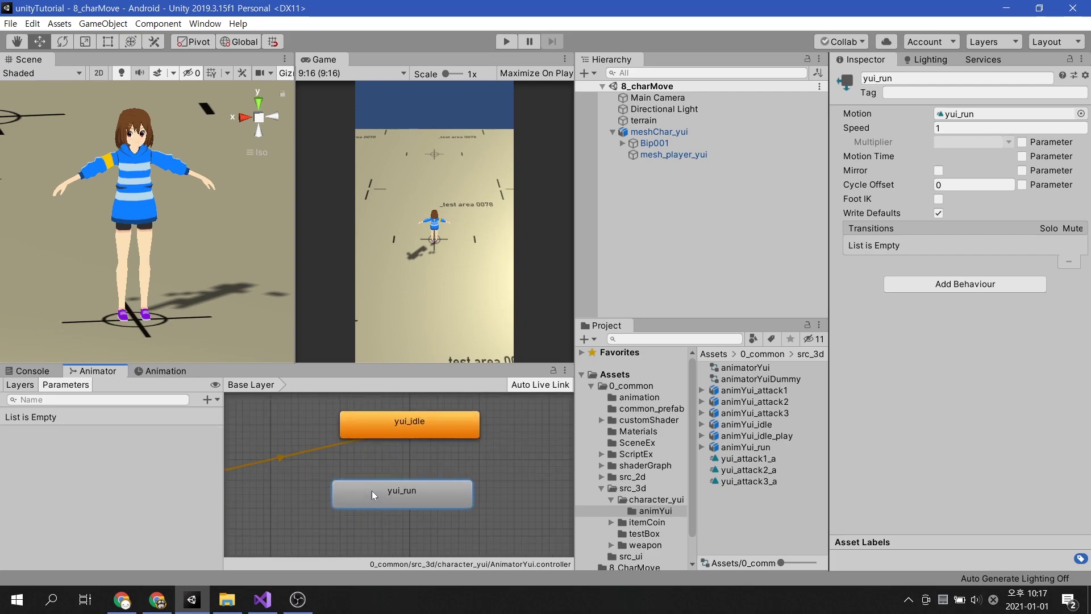
{"action": "left_click", "coordinate": [394, 432]}
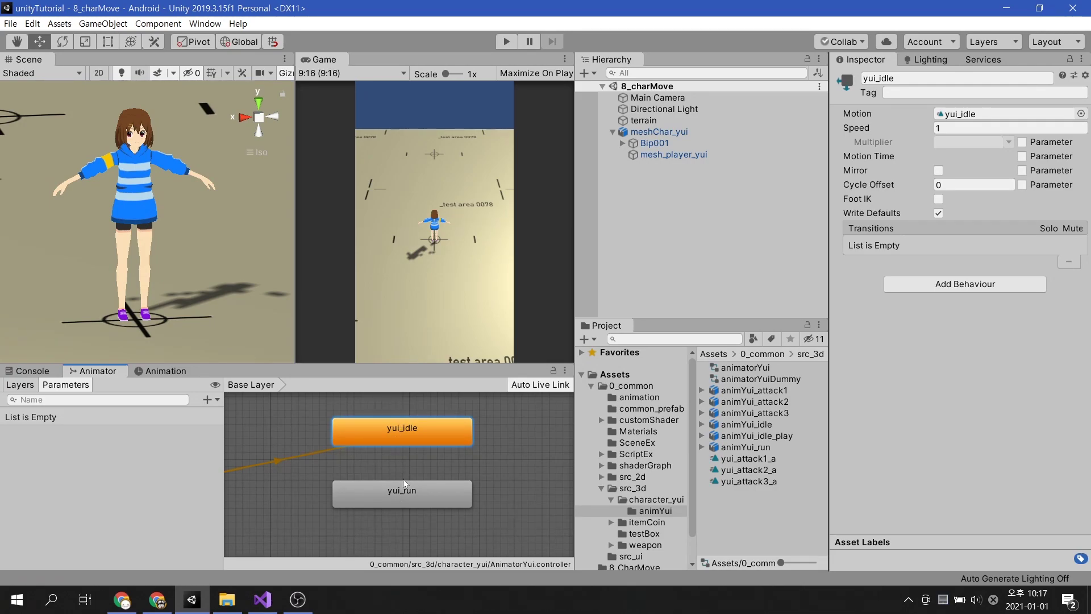
{"action": "left_click_drag", "start_coordinate": [383, 494], "coordinate": [383, 508]}
{"action": "left_click", "coordinate": [387, 431]}
{"action": "right_click", "coordinate": [389, 436]}
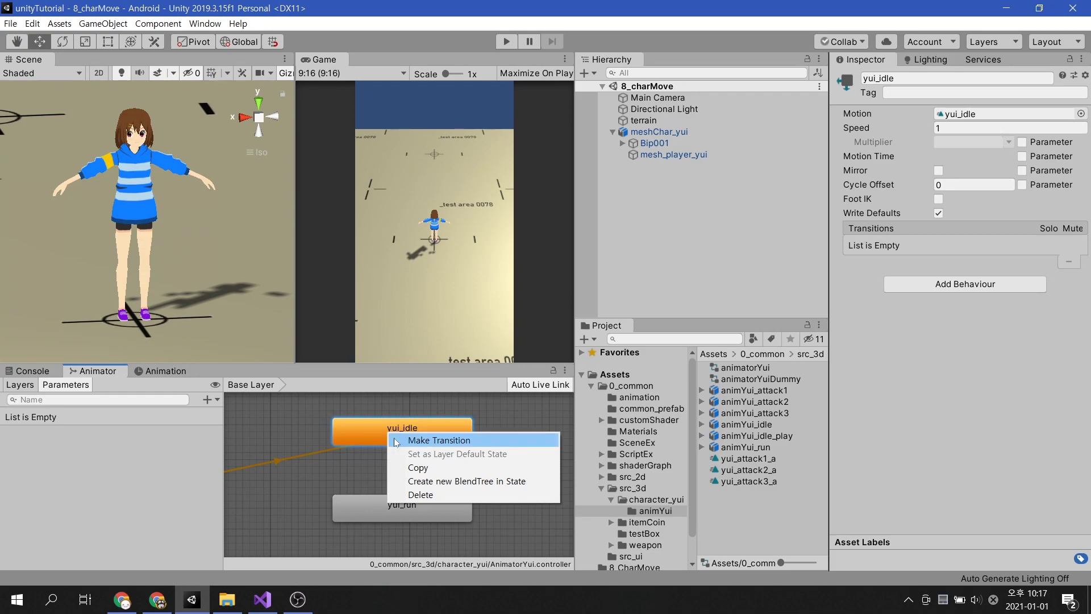
Make a transition from yui_idle to yui_run and another from yui_run back to yui_idle
{"action": "left_click", "coordinate": [415, 441]}
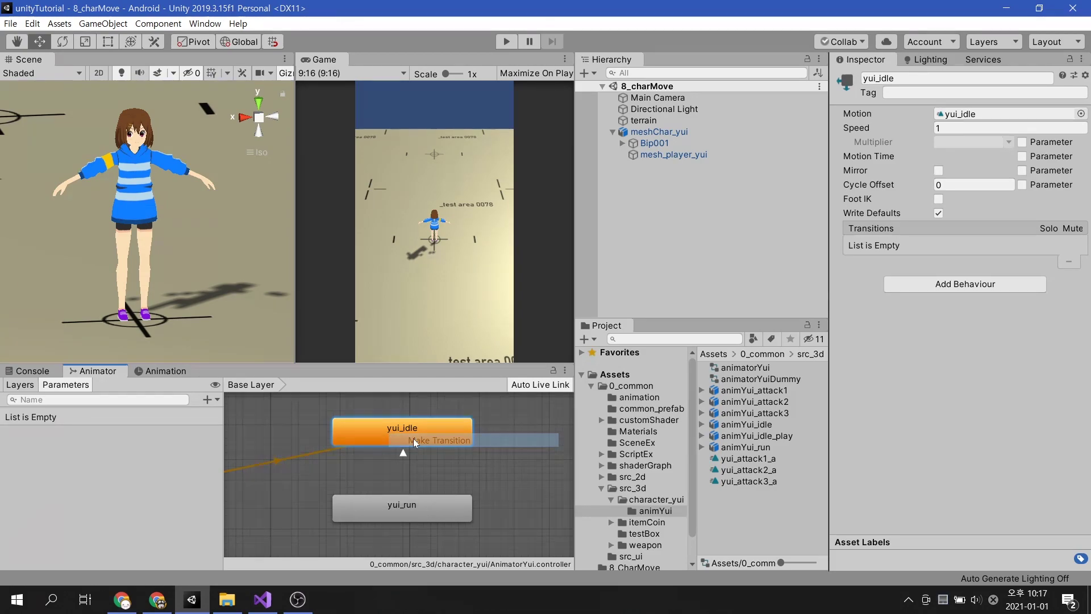
{"action": "left_click", "coordinate": [395, 505]}
{"action": "left_click", "coordinate": [417, 508]}
{"action": "right_click", "coordinate": [417, 507]}
{"action": "left_click", "coordinate": [469, 516]}
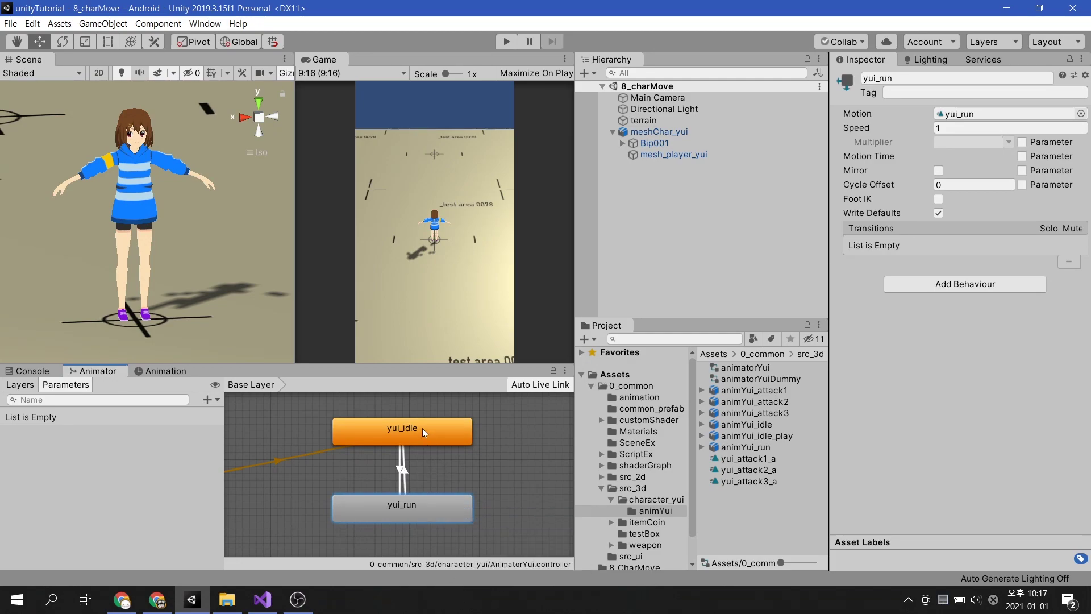
{"action": "left_click", "coordinate": [422, 428]}
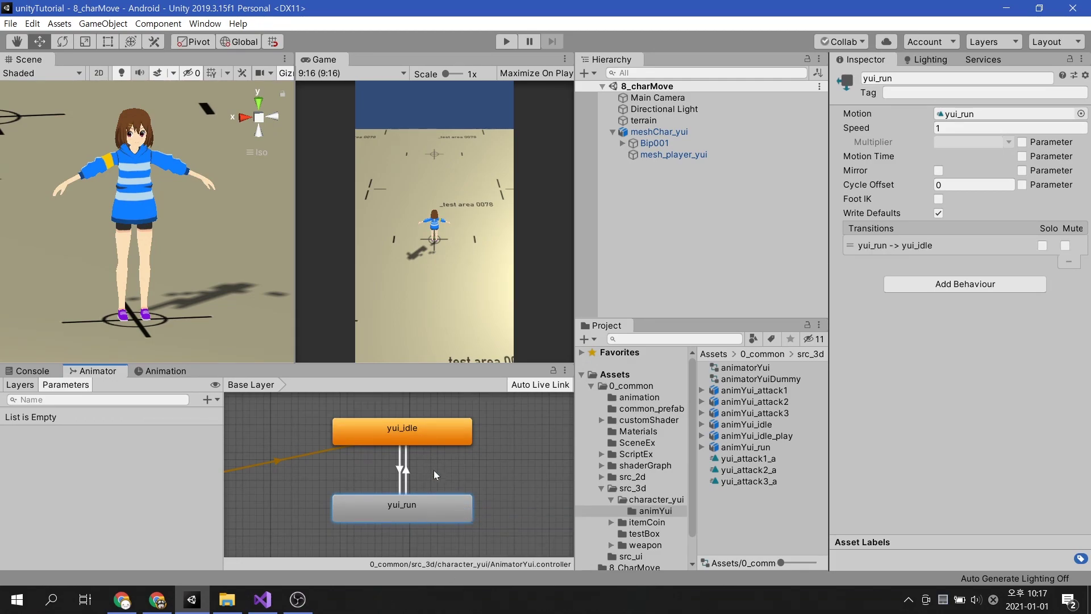
{"action": "left_click", "coordinate": [399, 471]}
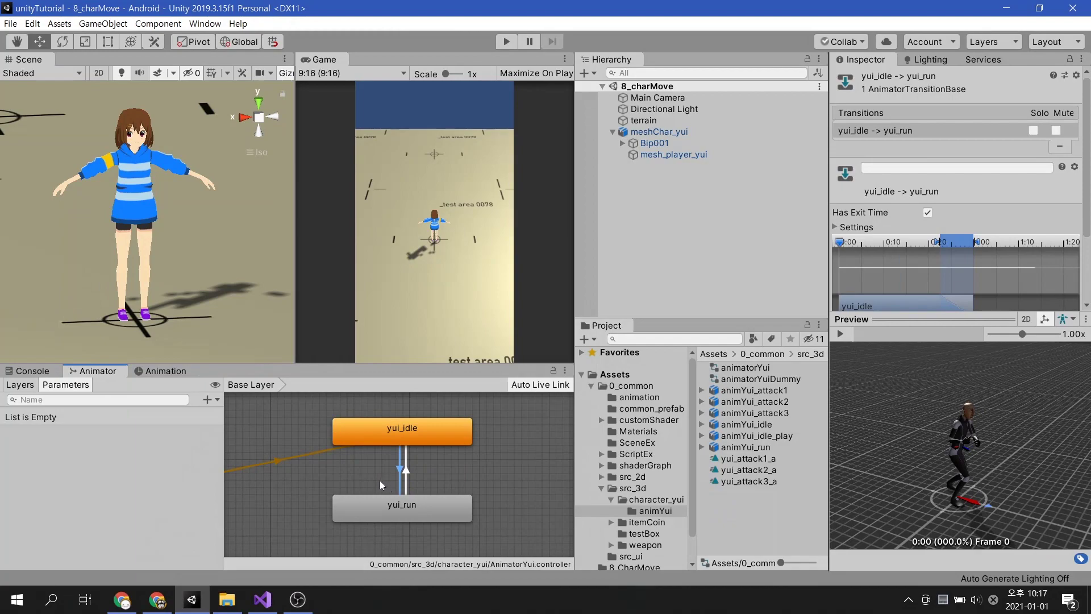
Add a Bool parameter named isRun to AnimatorYui
{"action": "left_click", "coordinate": [208, 400]}
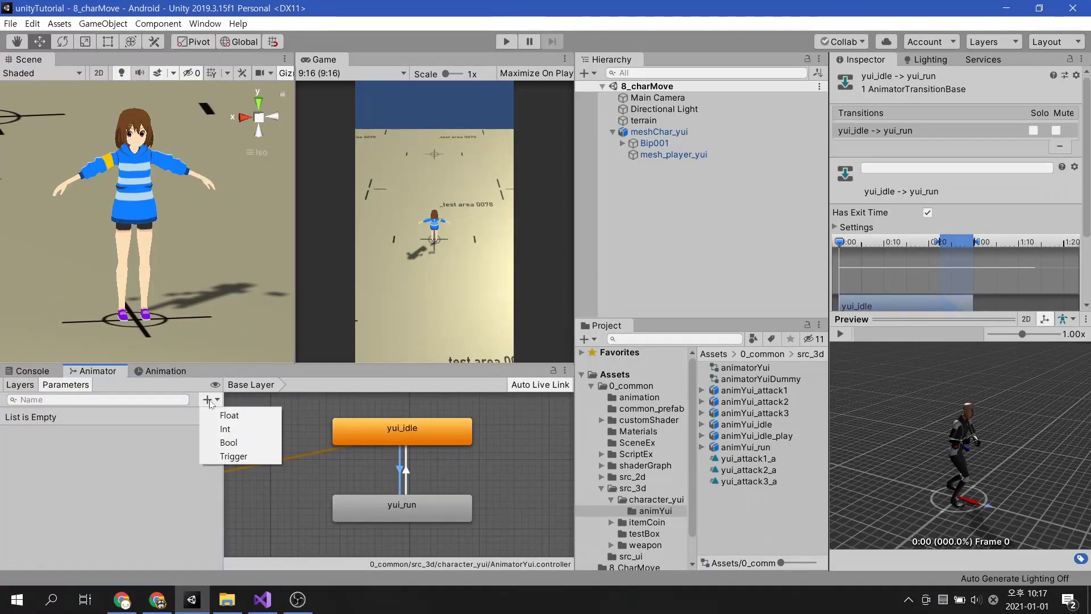
{"action": "left_click", "coordinate": [263, 442]}
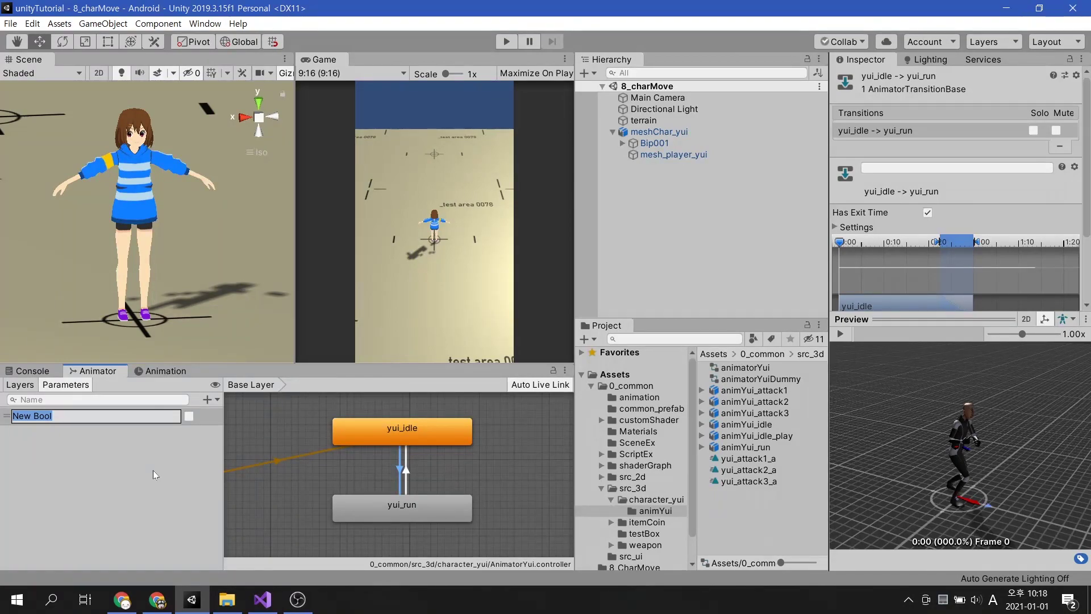
{"action": "type", "text": "isRun"}
{"action": "key", "text": "Return"}
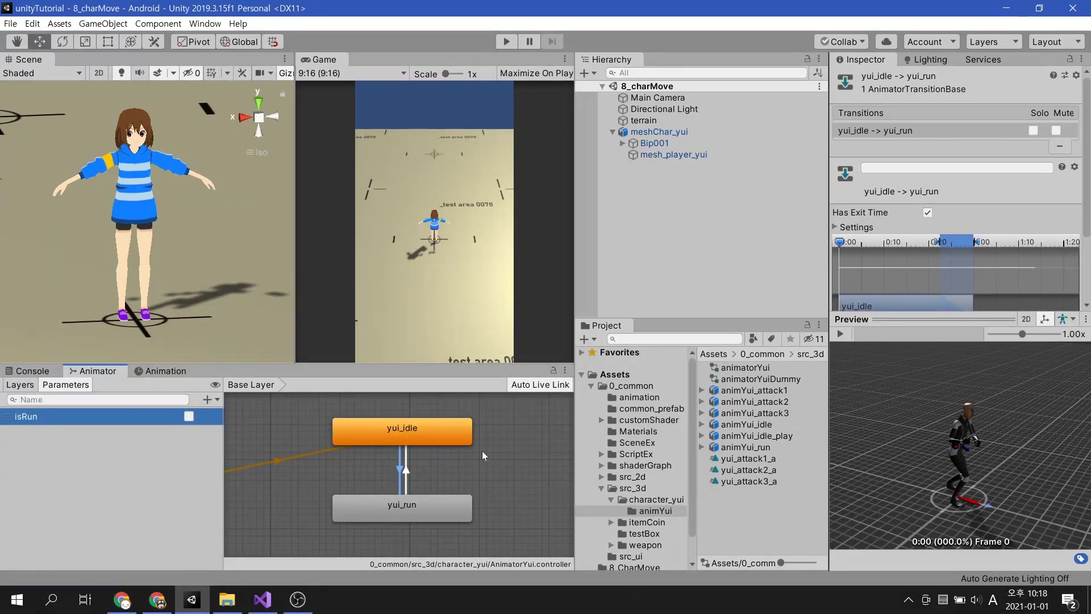
Add conditions: idle-to-run requires isRun true, run-to-idle requires isRun false
{"action": "left_click", "coordinate": [901, 316]}
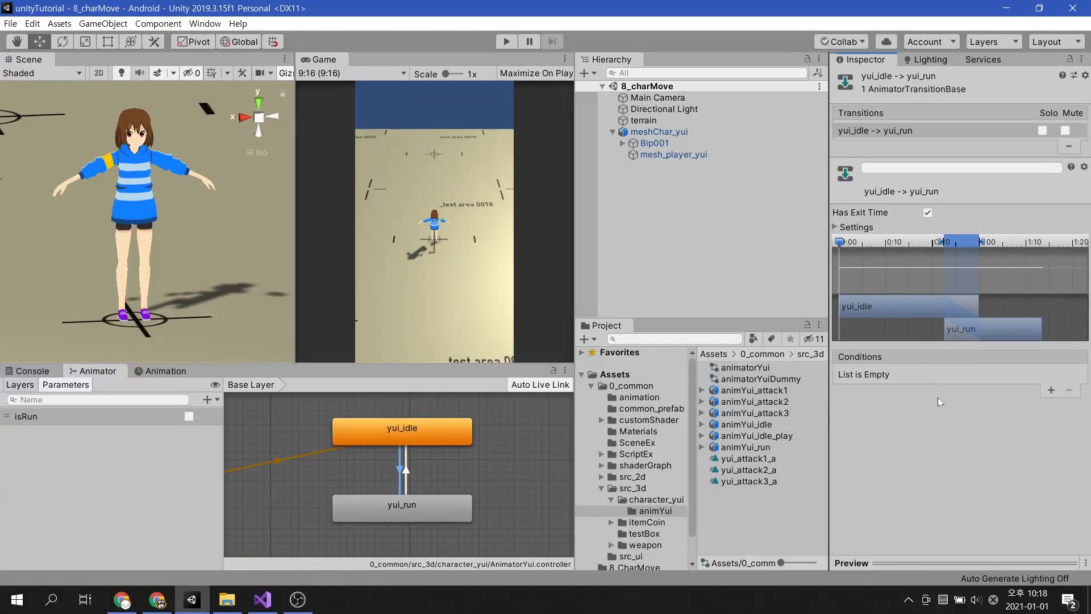
{"action": "left_click", "coordinate": [1050, 390]}
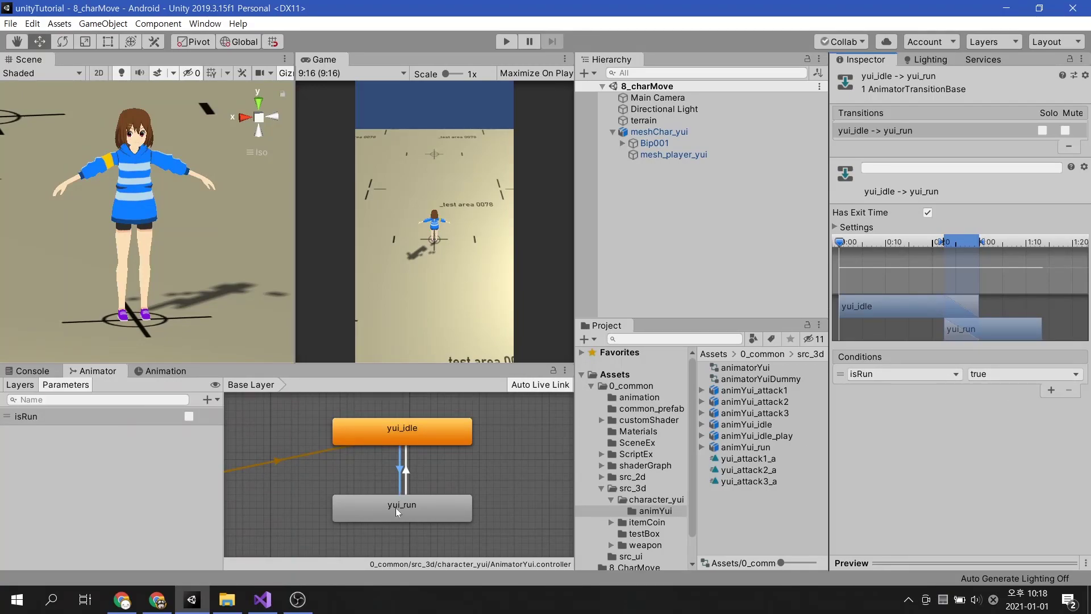
{"action": "left_click", "coordinate": [407, 475]}
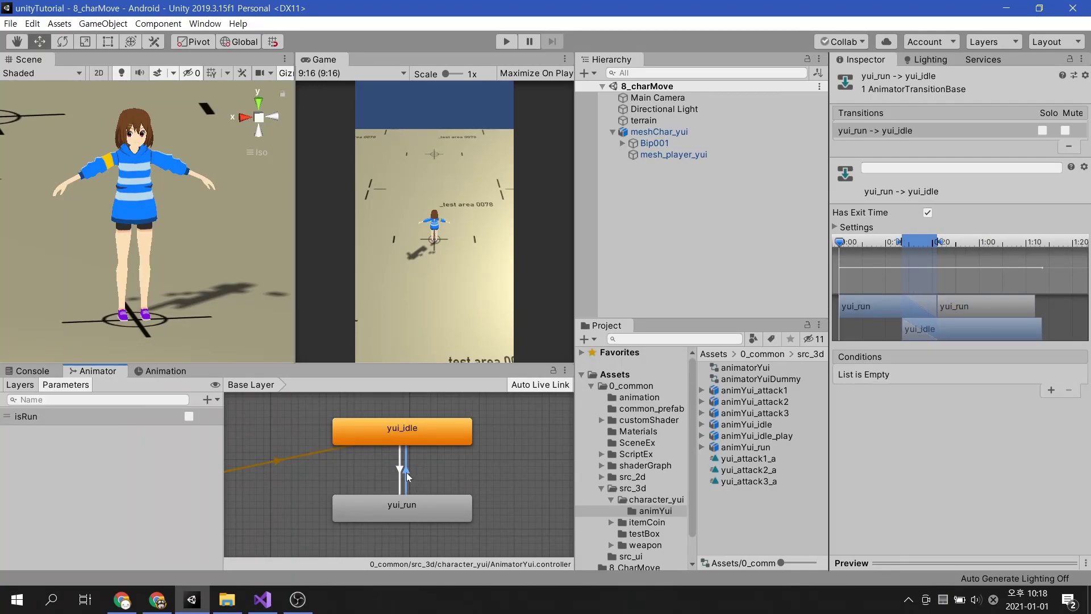
{"action": "left_click", "coordinate": [1051, 390]}
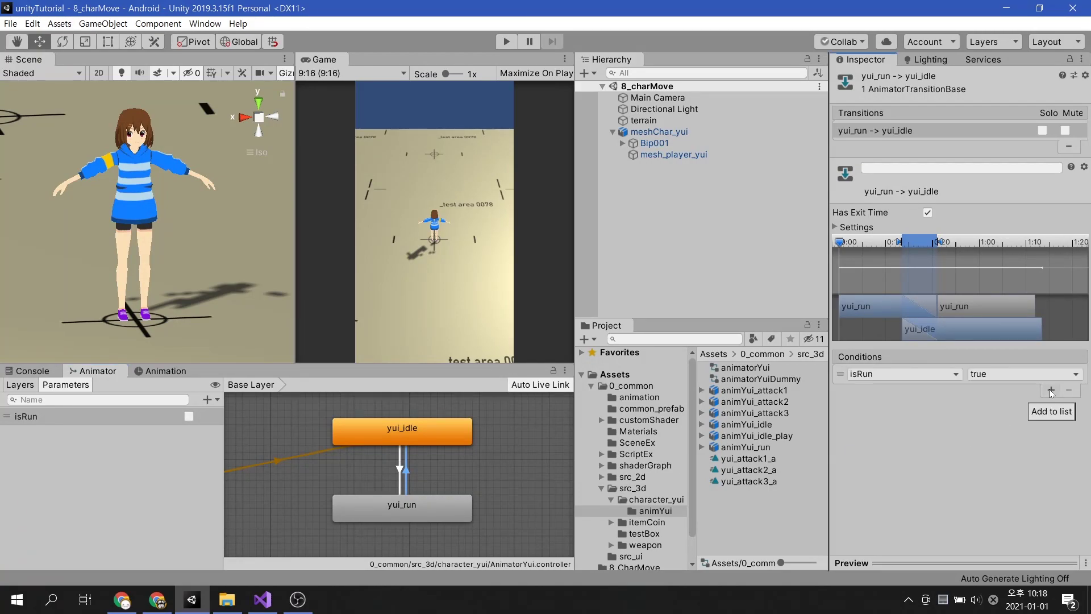
{"action": "left_click", "coordinate": [1012, 375]}
{"action": "left_click", "coordinate": [1017, 402]}
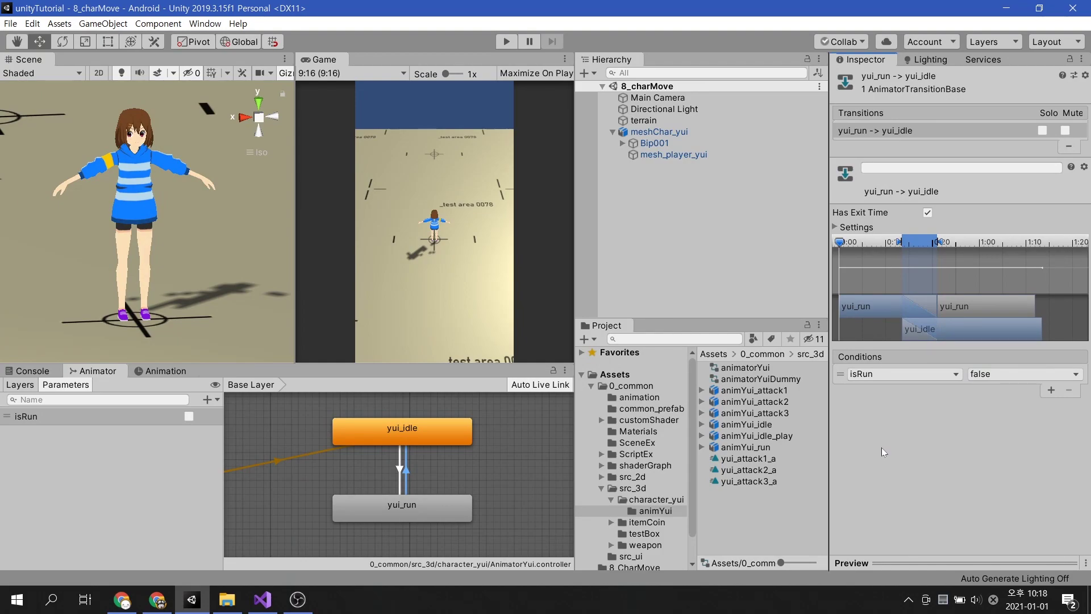
{"action": "left_click", "coordinate": [679, 132]}
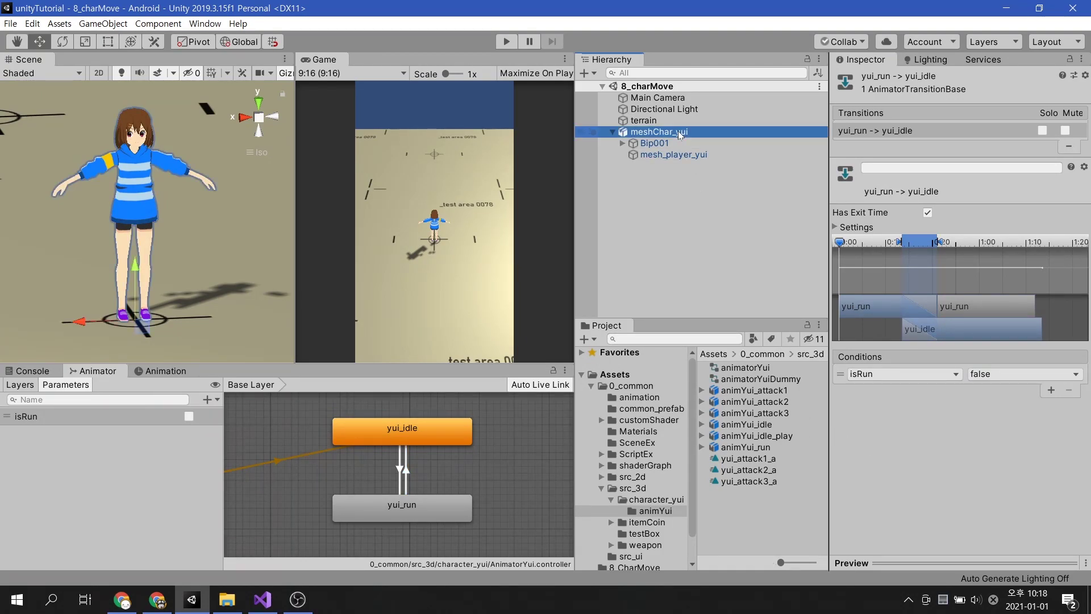
Assign AnimatorYui to meshChar_yui's Animator Controller, save the scene, and enter Play mode
{"action": "left_click", "coordinate": [654, 500]}
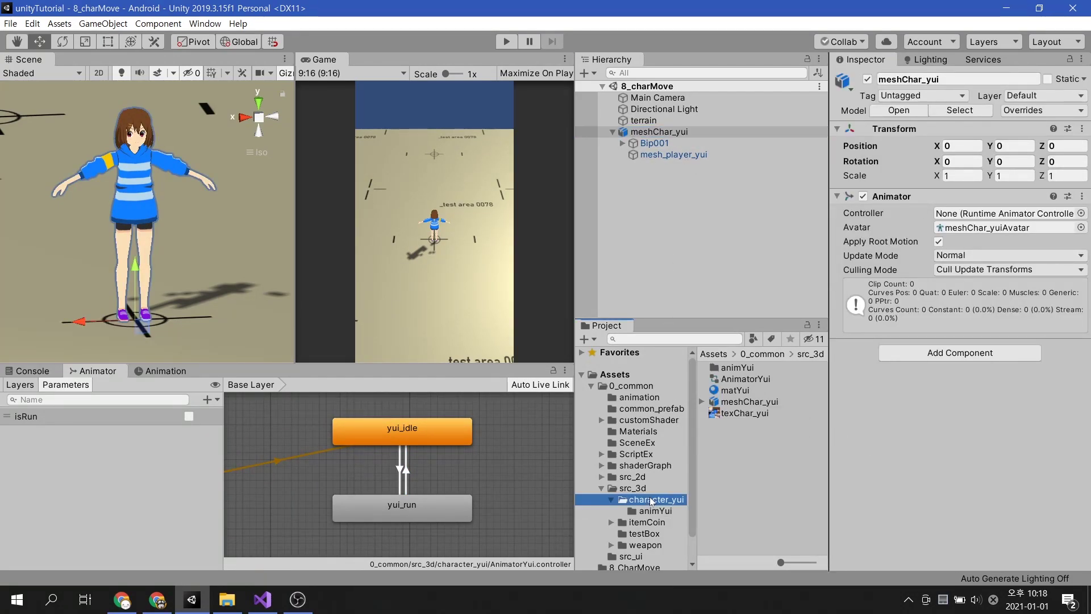
{"action": "left_click_drag", "start_coordinate": [739, 380], "coordinate": [953, 219]}
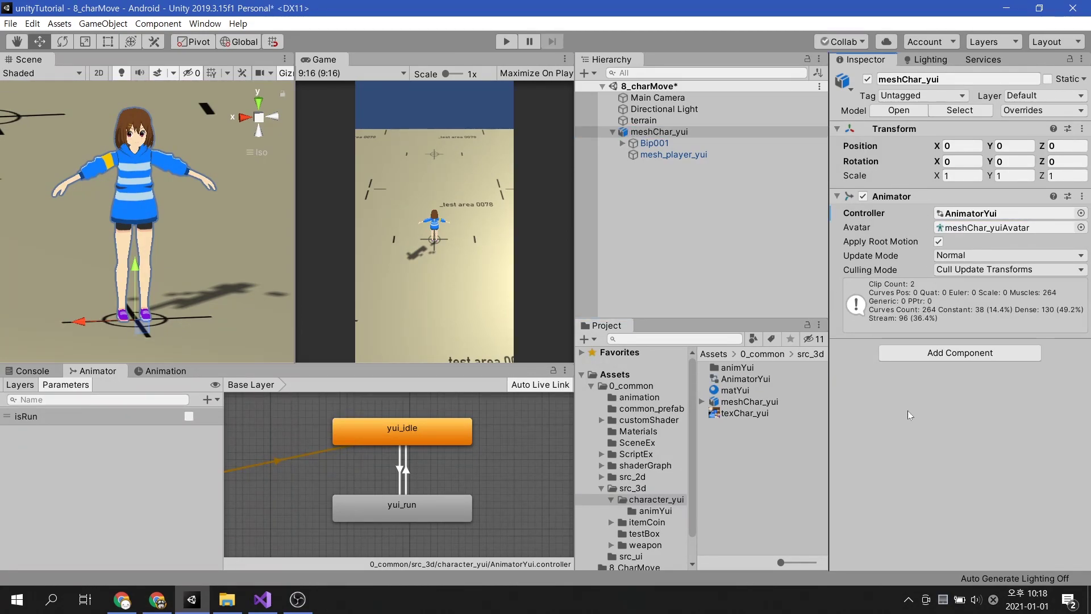
{"action": "left_click", "coordinate": [665, 260]}
{"action": "key", "text": "ctrl+s"}
{"action": "left_click", "coordinate": [507, 42]}
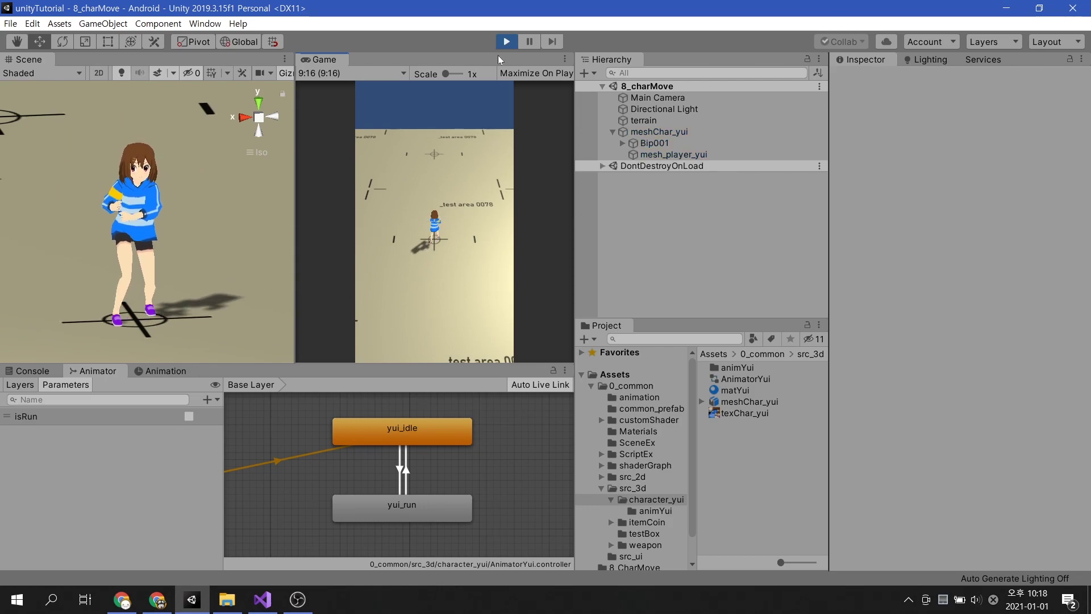
Toggle isRun on and off twice to see Yui switch between running and idle, then stop playing
{"action": "left_click", "coordinate": [649, 131]}
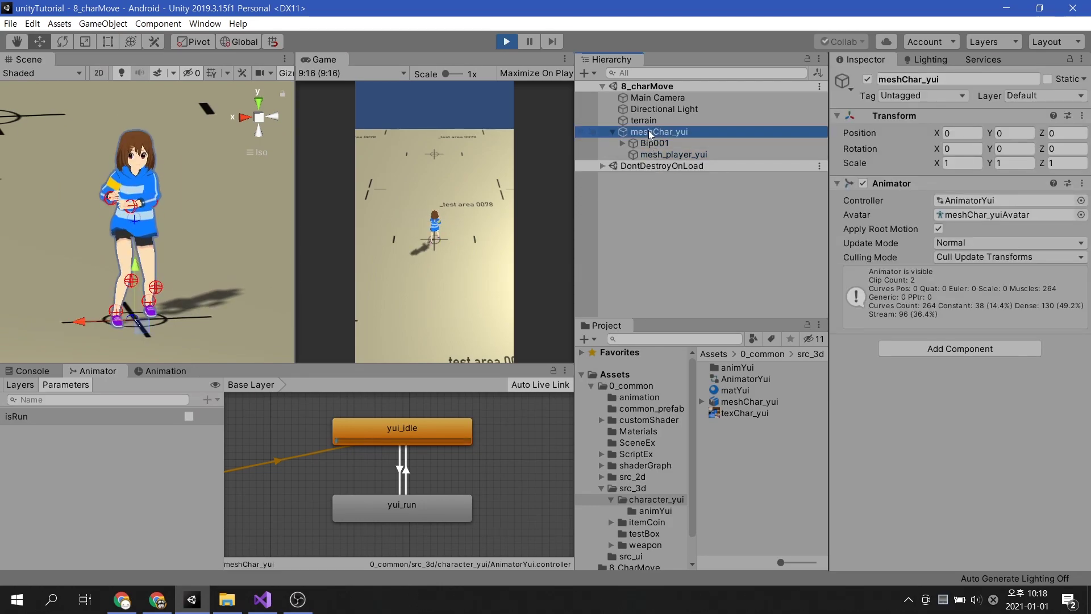
{"action": "left_click", "coordinate": [188, 416]}
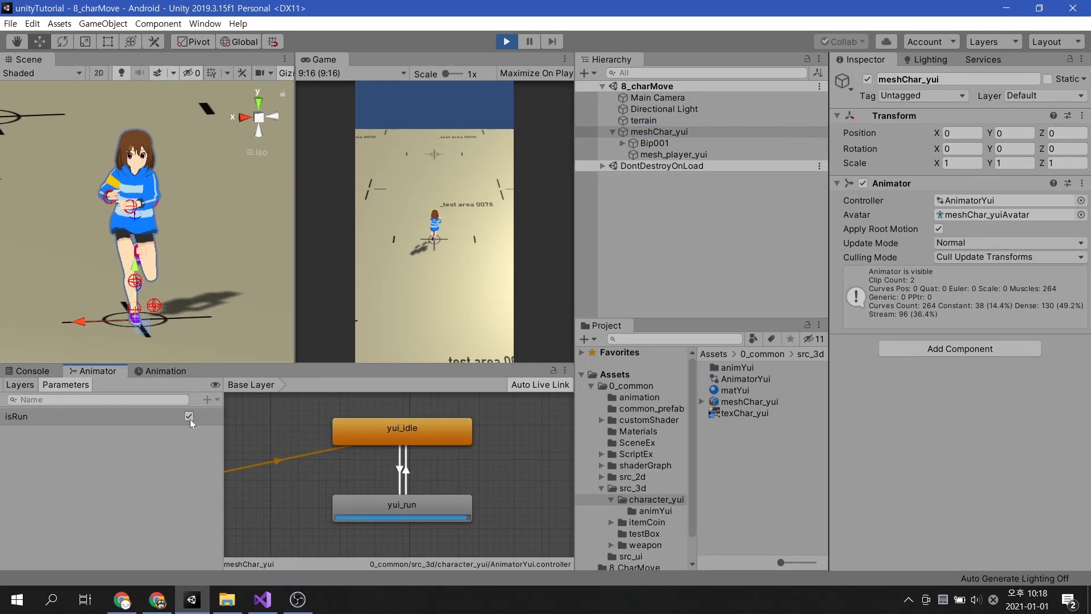
{"action": "left_click", "coordinate": [189, 416]}
{"action": "left_click", "coordinate": [188, 416]}
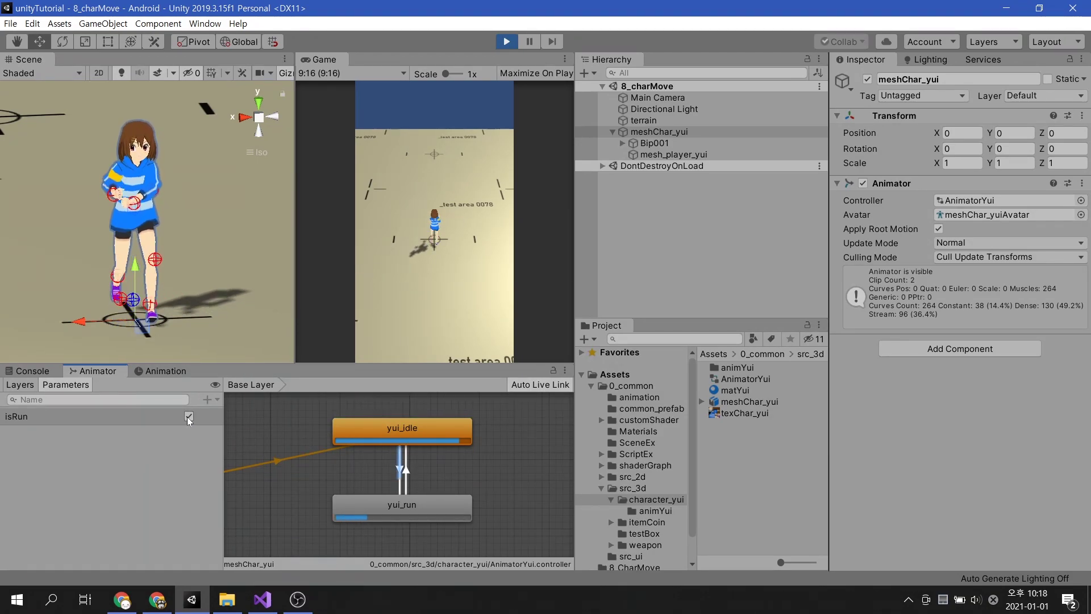
{"action": "left_click", "coordinate": [189, 417]}
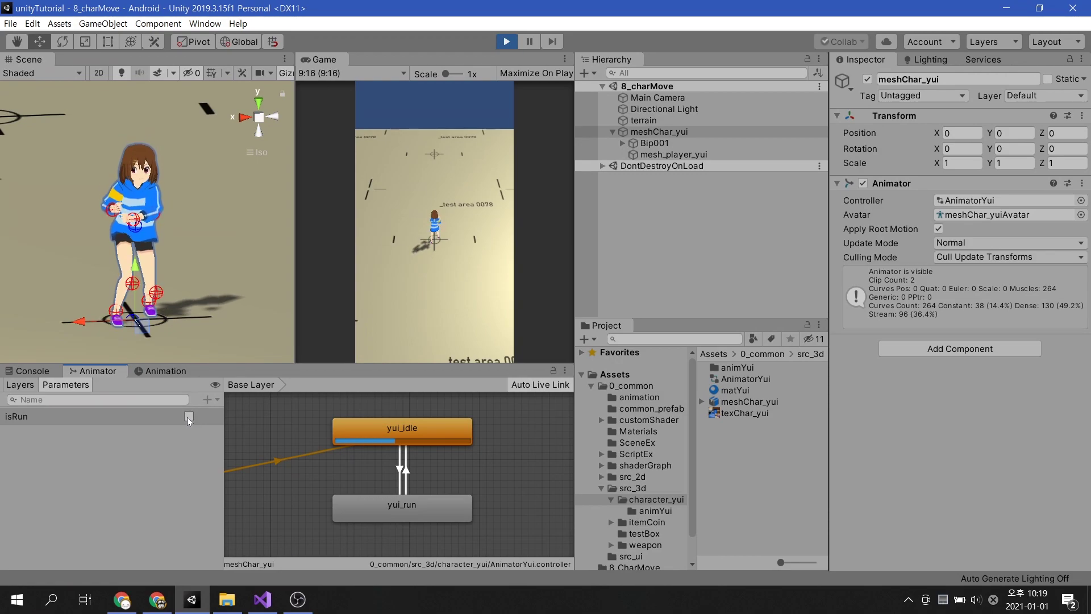
{"action": "left_click", "coordinate": [505, 41]}
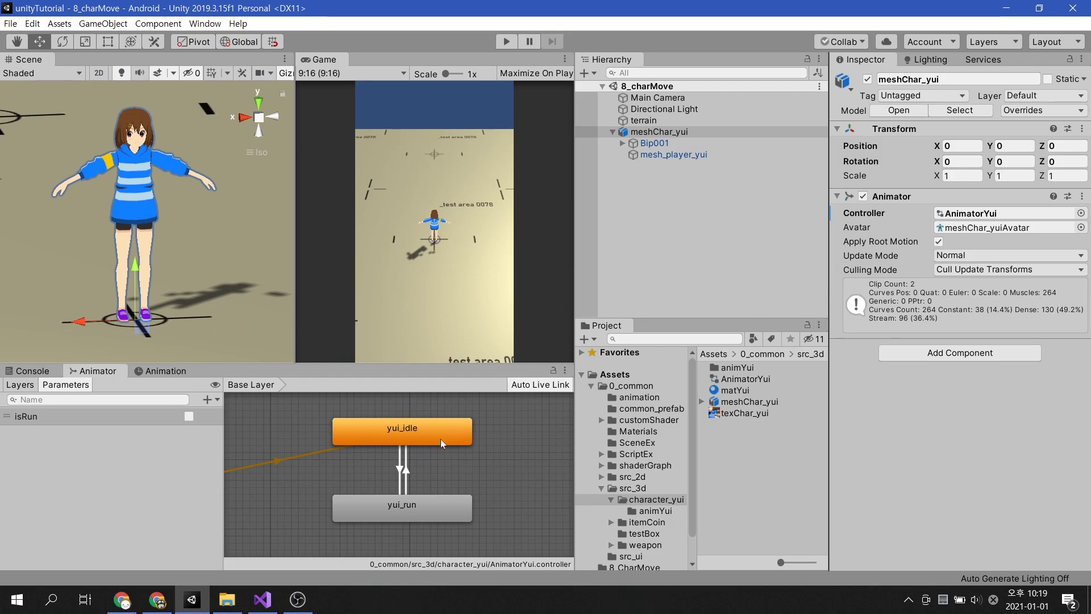
Turn off Has Exit Time on the yui_run to yui_idle transition
{"action": "left_click", "coordinate": [400, 470]}
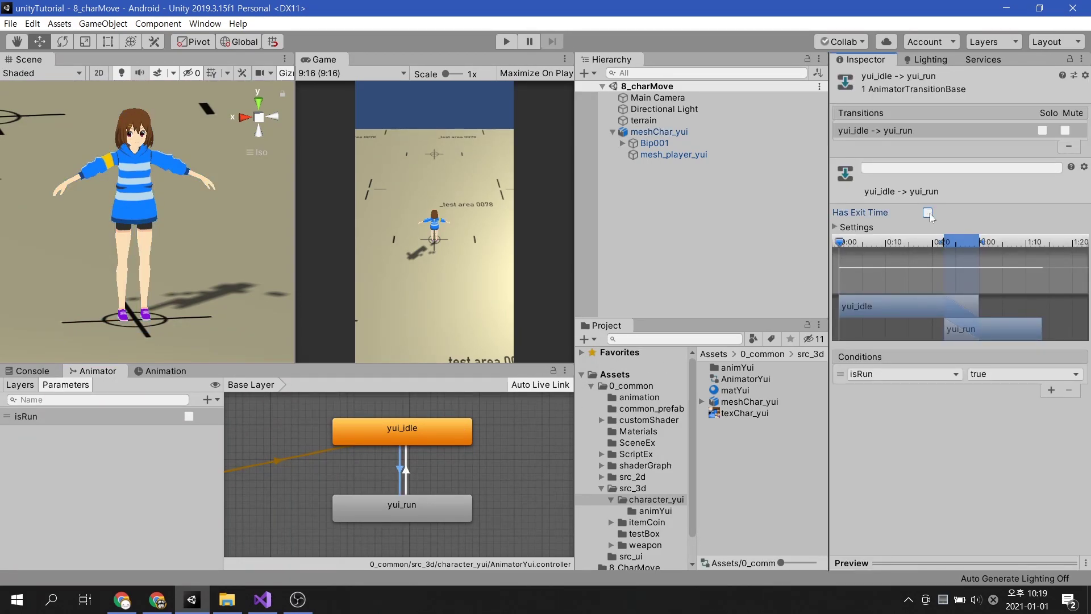
{"action": "left_click", "coordinate": [406, 470]}
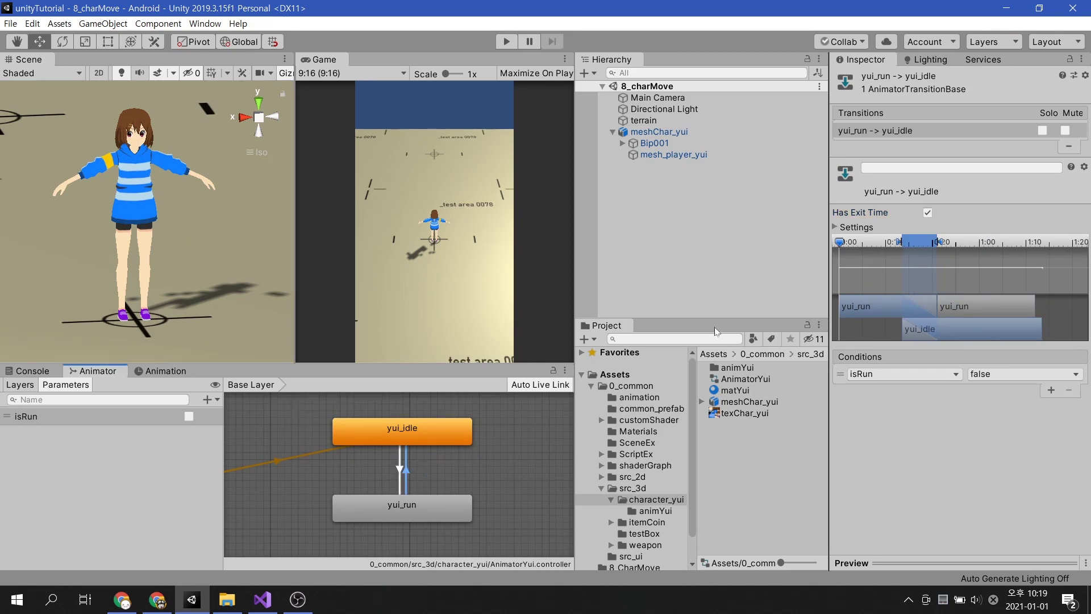
{"action": "left_click", "coordinate": [928, 214]}
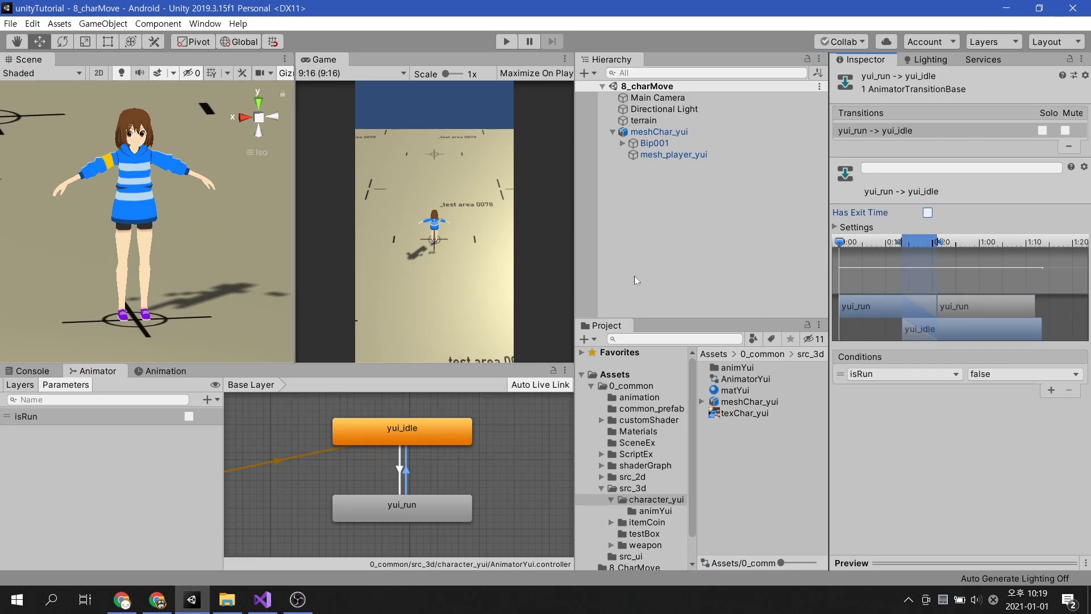
Play-test meshChar_yui by toggling isRun on and off twice, then exit Play mode
{"action": "left_click", "coordinate": [506, 42]}
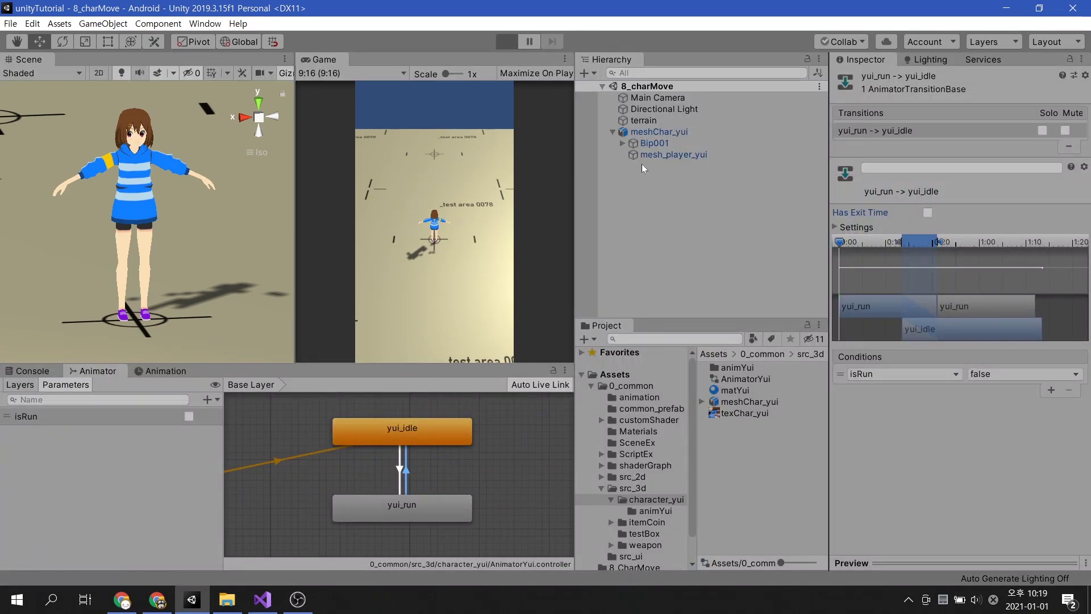
{"action": "left_click", "coordinate": [656, 132]}
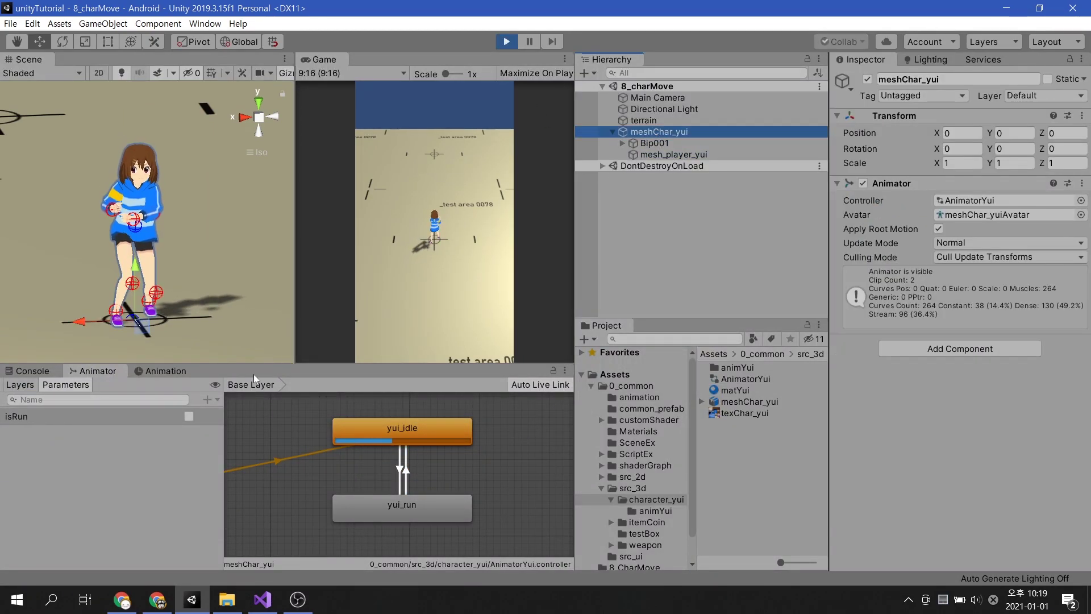
{"action": "left_click", "coordinate": [188, 416]}
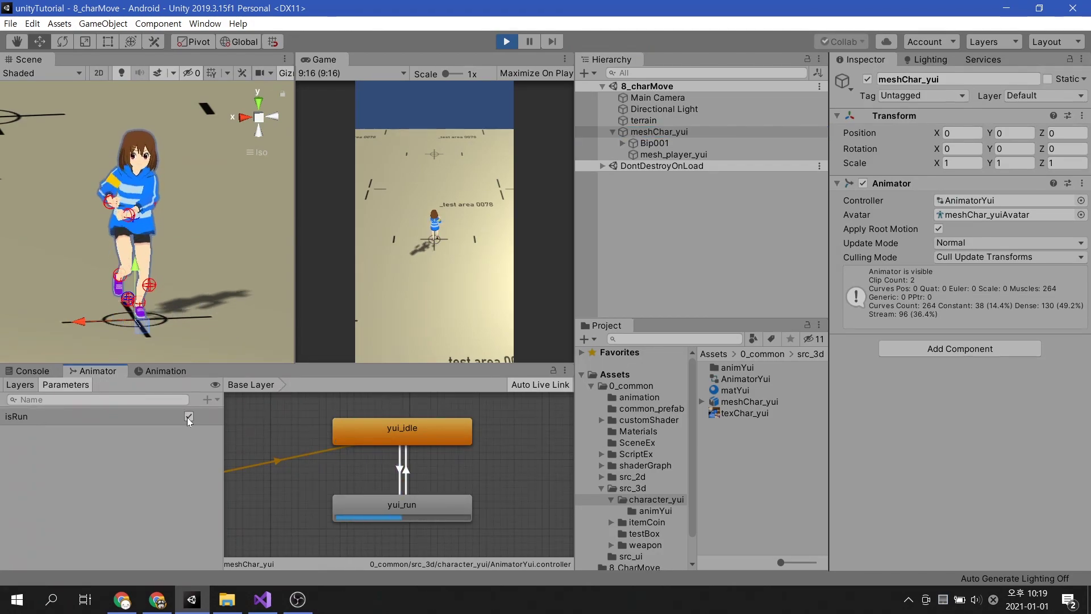
{"action": "left_click", "coordinate": [189, 417]}
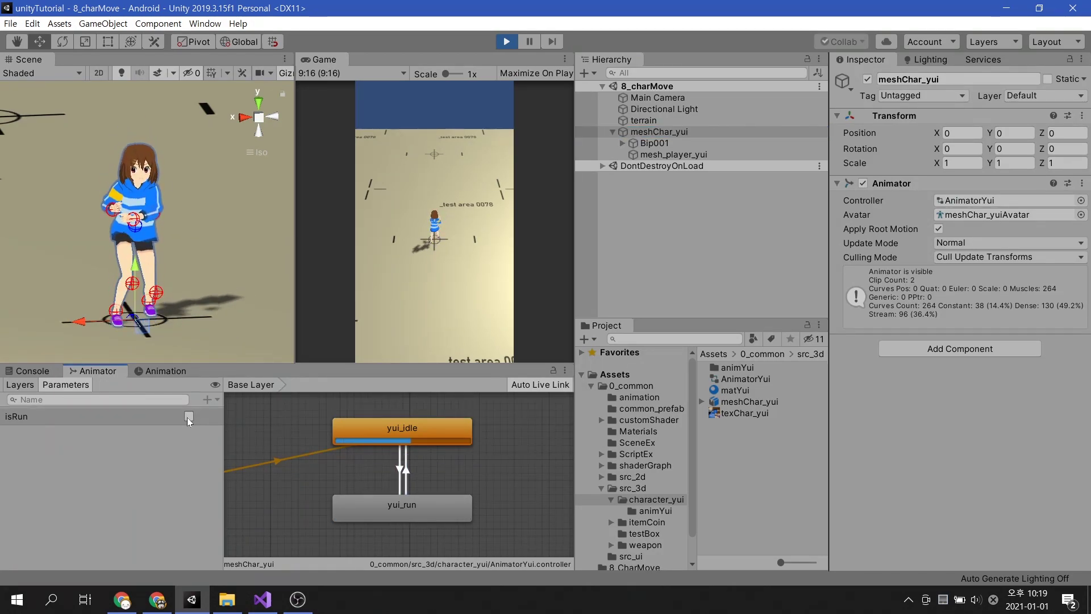
{"action": "left_click", "coordinate": [188, 417]}
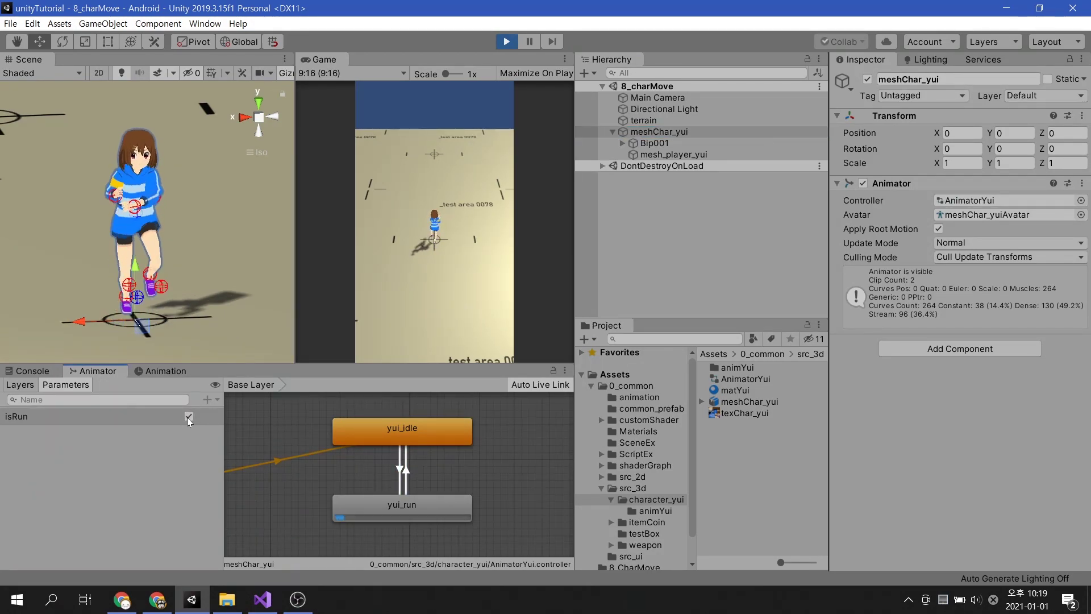
{"action": "left_click", "coordinate": [188, 417]}
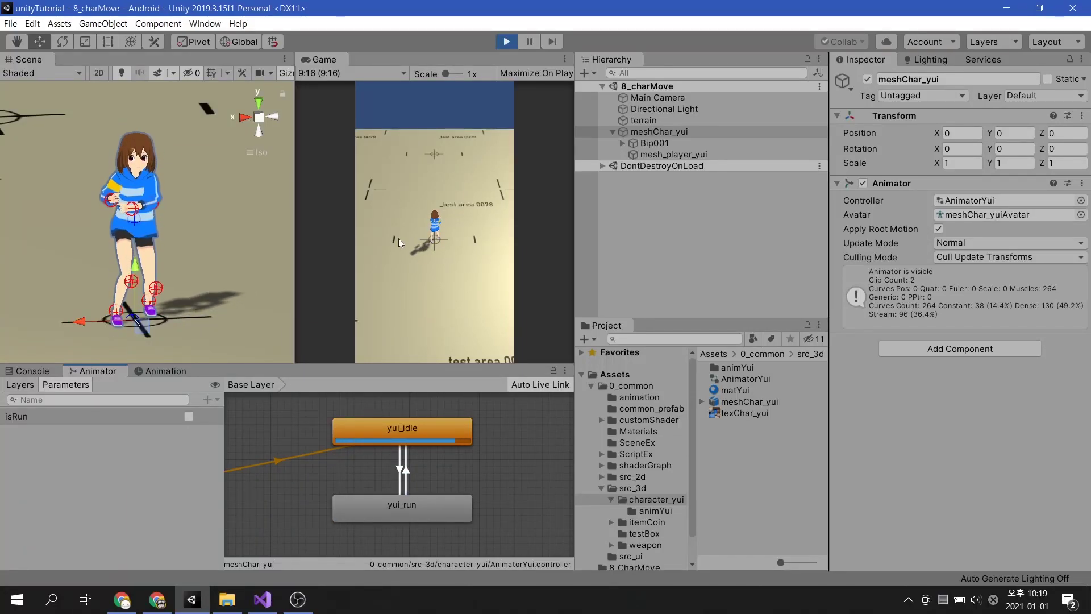
{"action": "key", "text": "ctrl+p"}
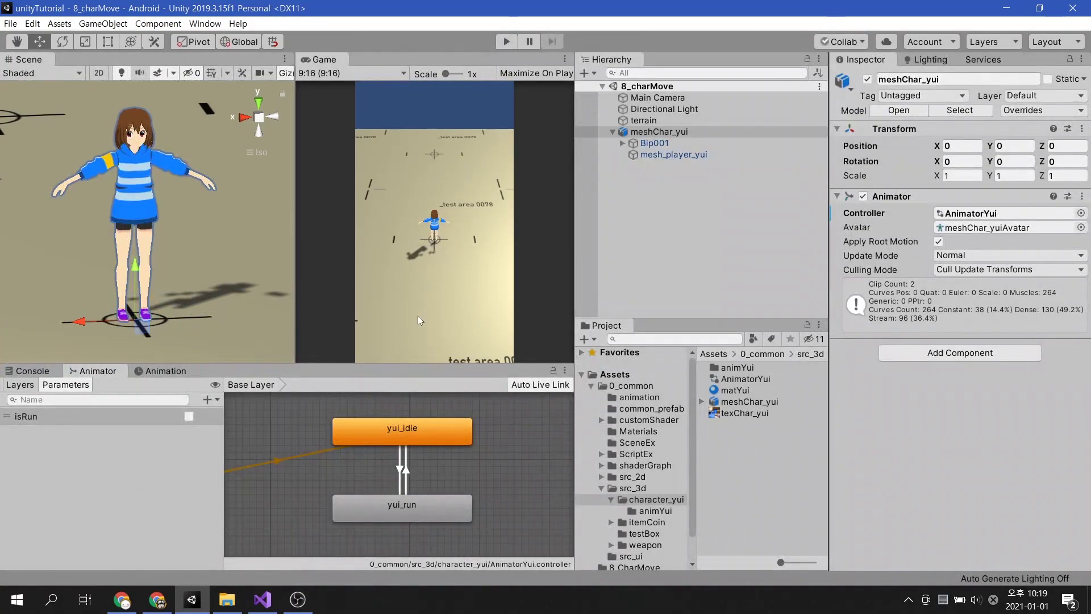
In the Layers list, add a new animator layer named 'Upper Layer' below Base Layer
{"action": "left_click", "coordinate": [20, 385]}
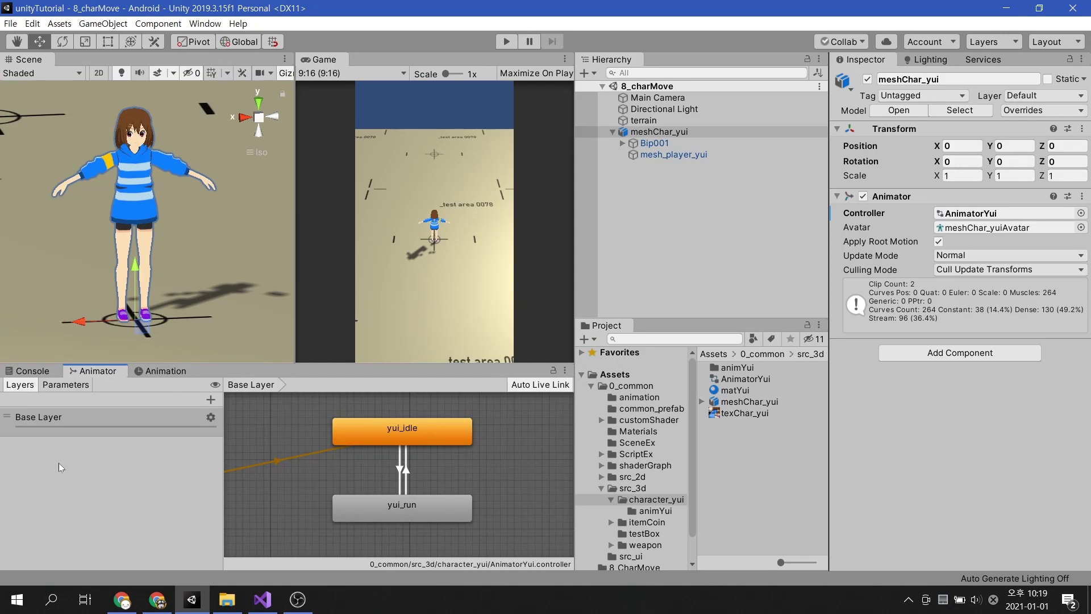
{"action": "left_click", "coordinate": [211, 400]}
{"action": "type", "text": "Upper Layer"}
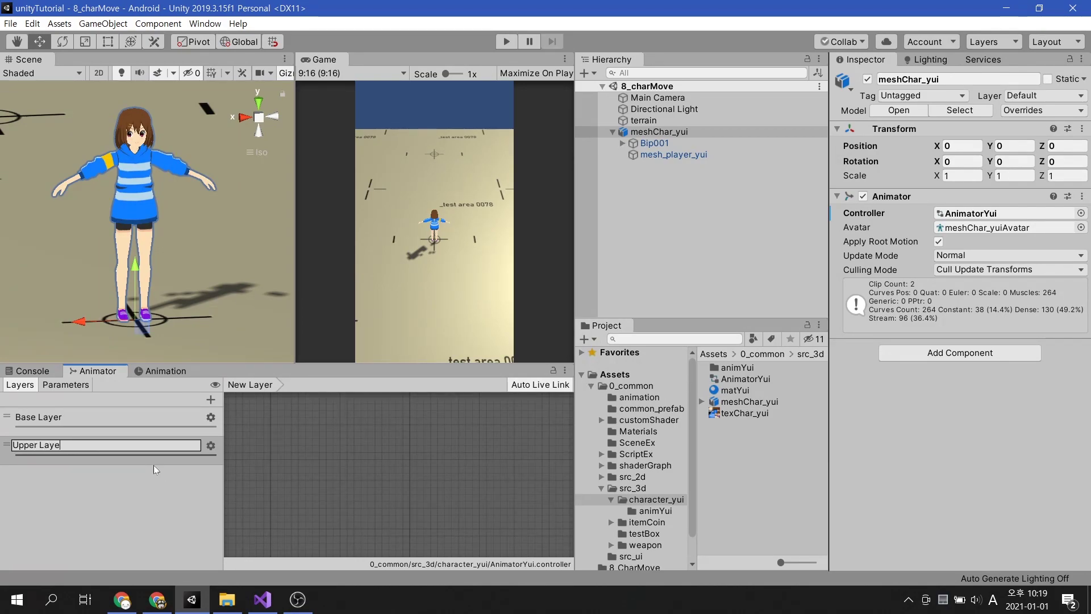
{"action": "key", "text": "Return"}
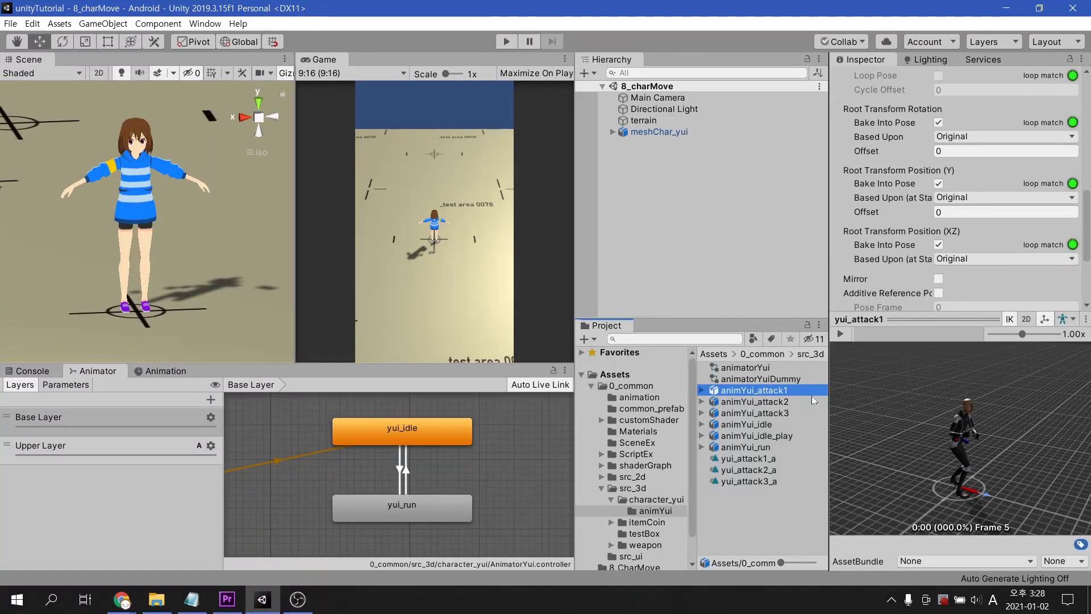
Play the animYui_attack1 clip preview and orbit it to see the attack from the side
{"action": "left_click", "coordinate": [840, 333]}
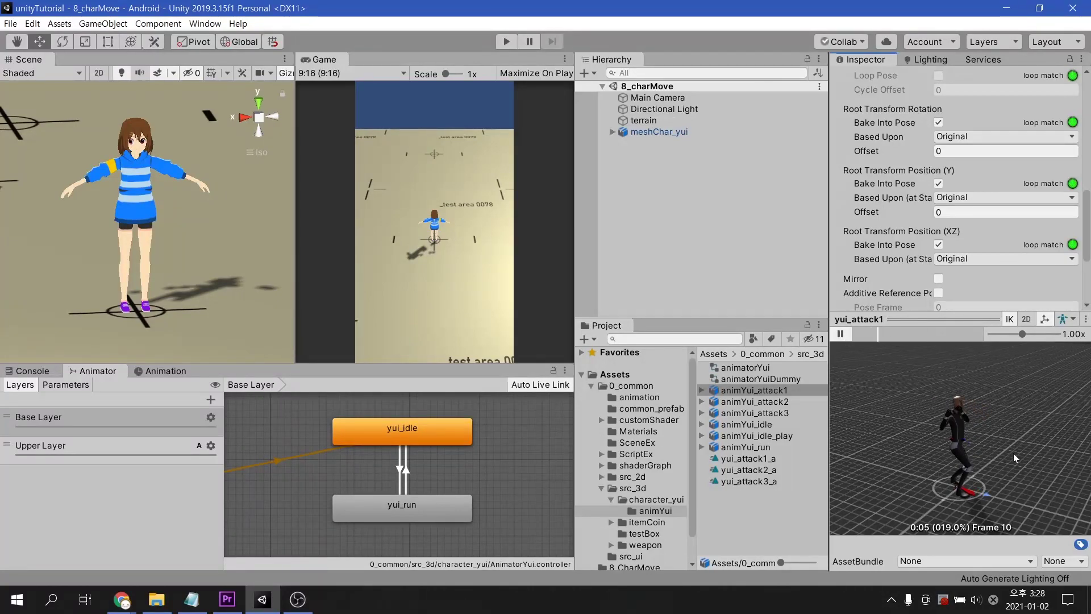
{"action": "left_click_drag", "start_coordinate": [1025, 457], "coordinate": [891, 430]}
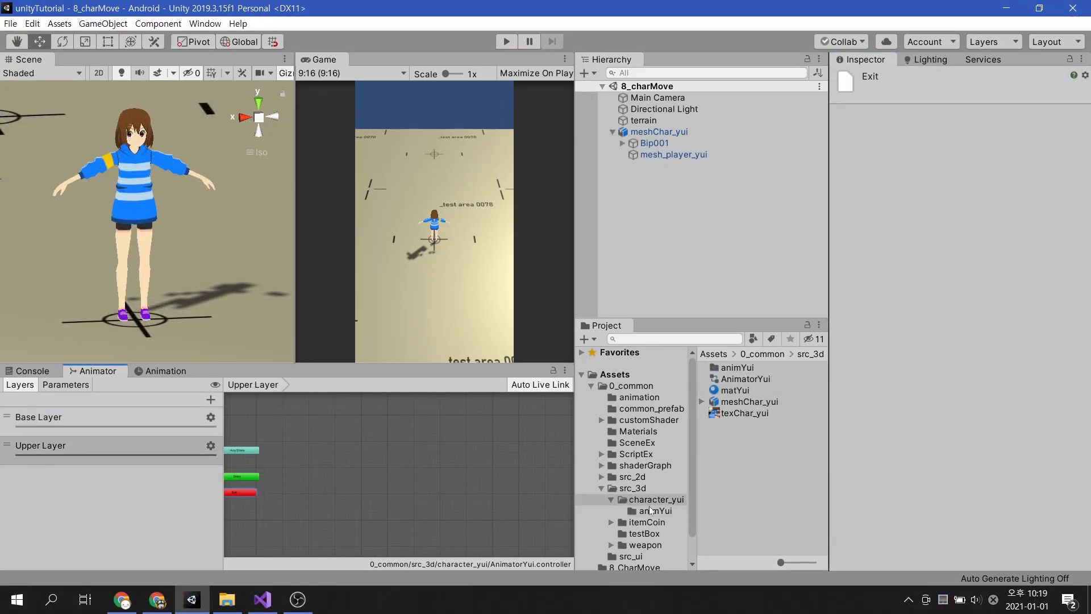
Add yui_attack1 as a state from the animYui folder into the Upper Layer graph
{"action": "left_click", "coordinate": [653, 511]}
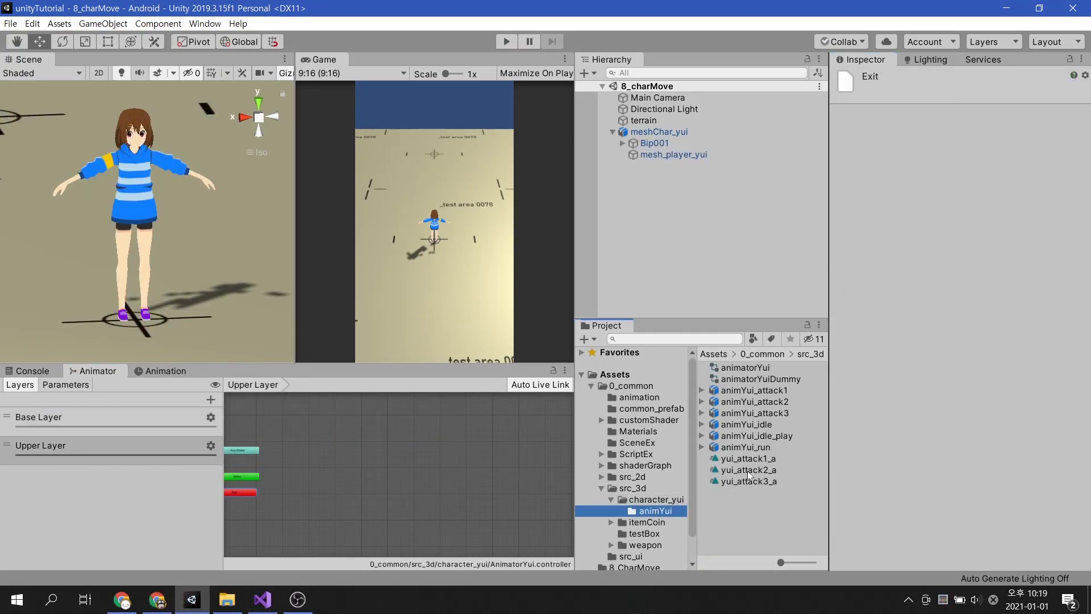
{"action": "left_click", "coordinate": [741, 390]}
{"action": "left_click_drag", "start_coordinate": [741, 389], "coordinate": [306, 469]}
{"action": "scroll", "coordinate": [277, 497], "scroll_direction": "up", "scroll_amount": 5}
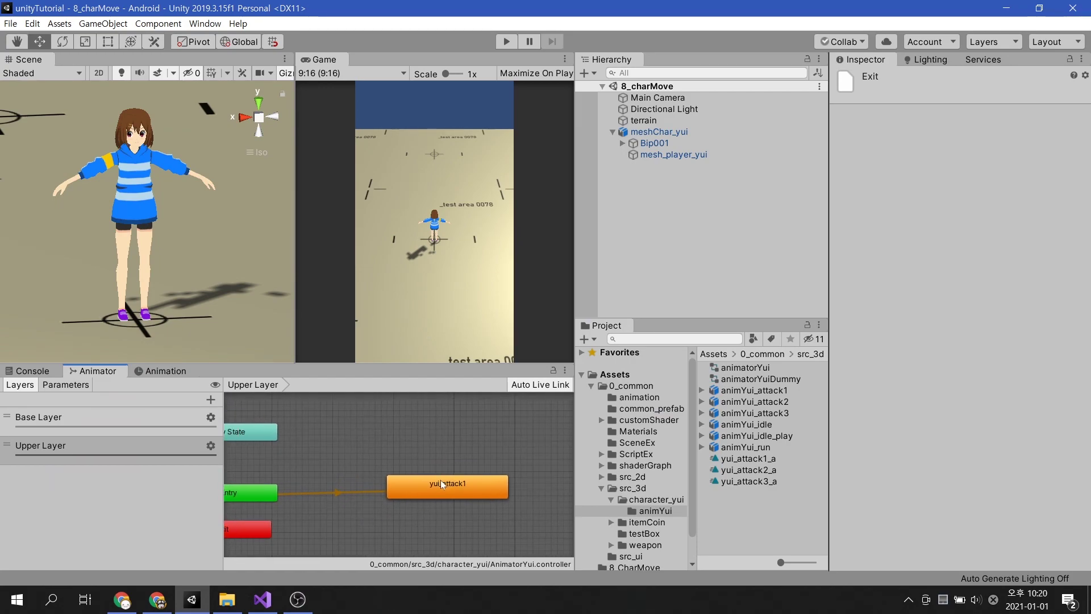
{"action": "left_click_drag", "start_coordinate": [440, 479], "coordinate": [392, 467]}
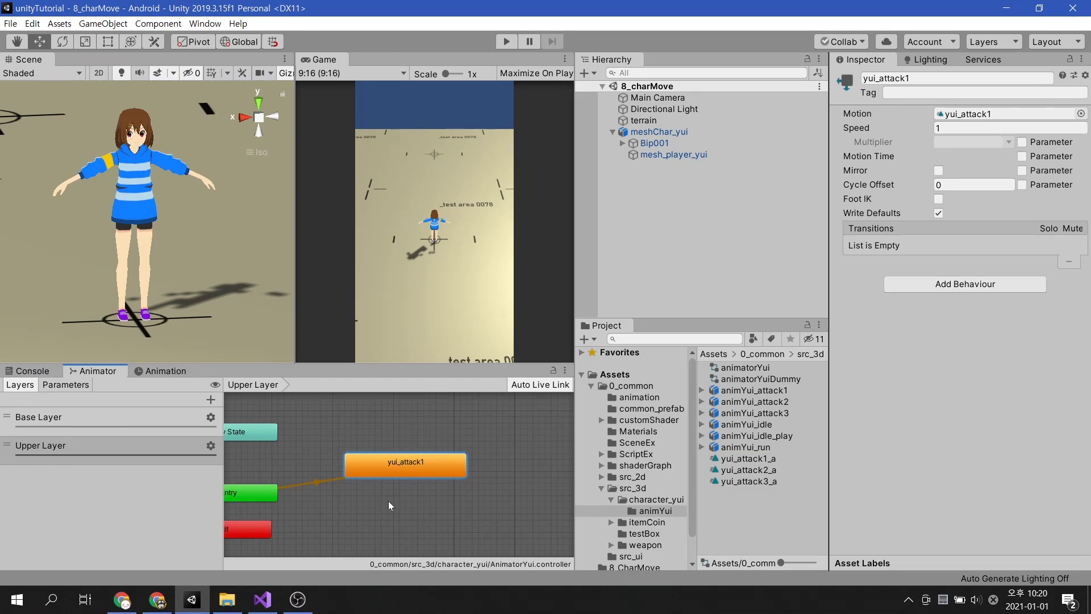
Create an empty state below yui_attack1 and begin renaming it to attack Idle
{"action": "right_click", "coordinate": [384, 521]}
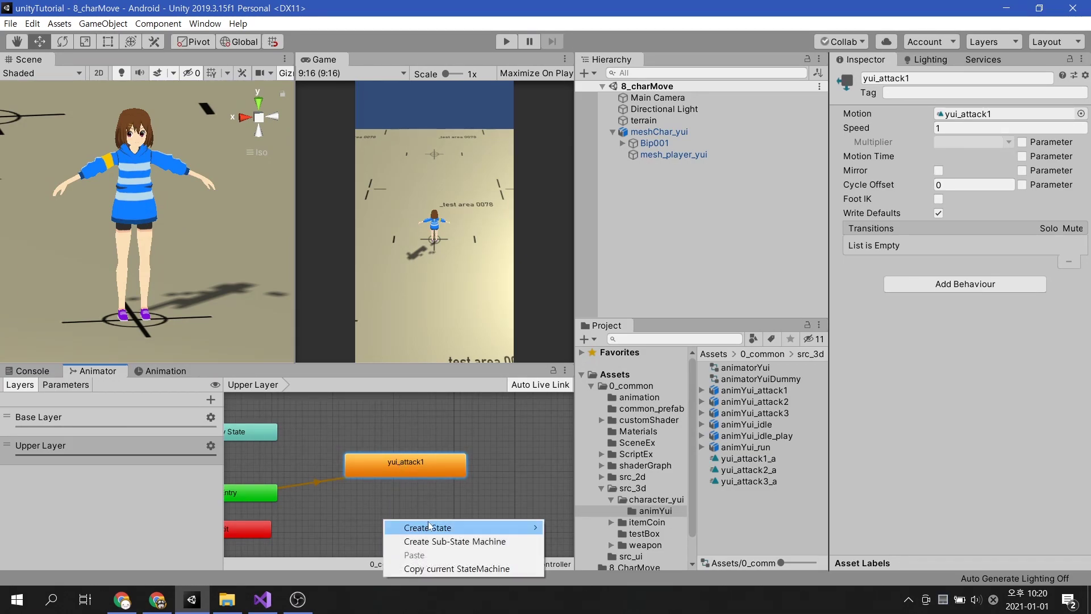
{"action": "mouse_move", "coordinate": [433, 526]}
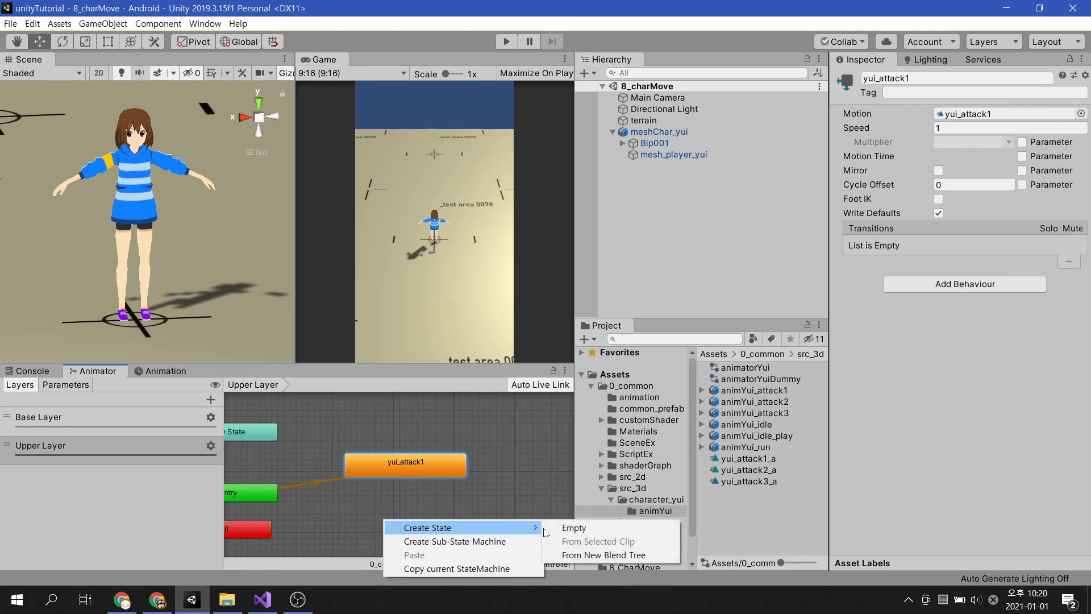
{"action": "left_click", "coordinate": [588, 526]}
{"action": "left_click_drag", "start_coordinate": [446, 533], "coordinate": [424, 524]}
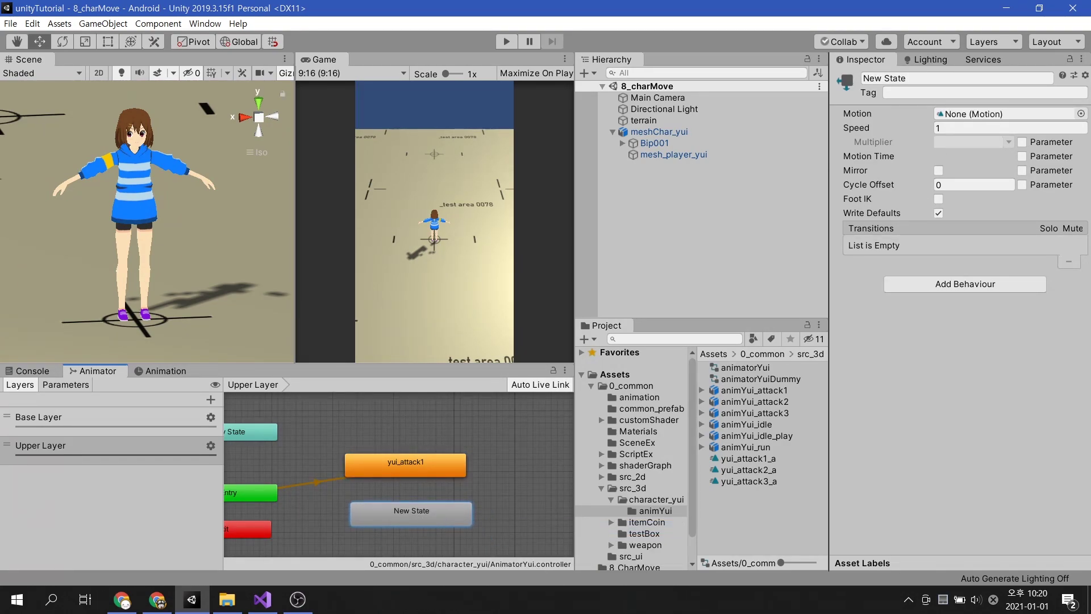
{"action": "left_click", "coordinate": [955, 78]}
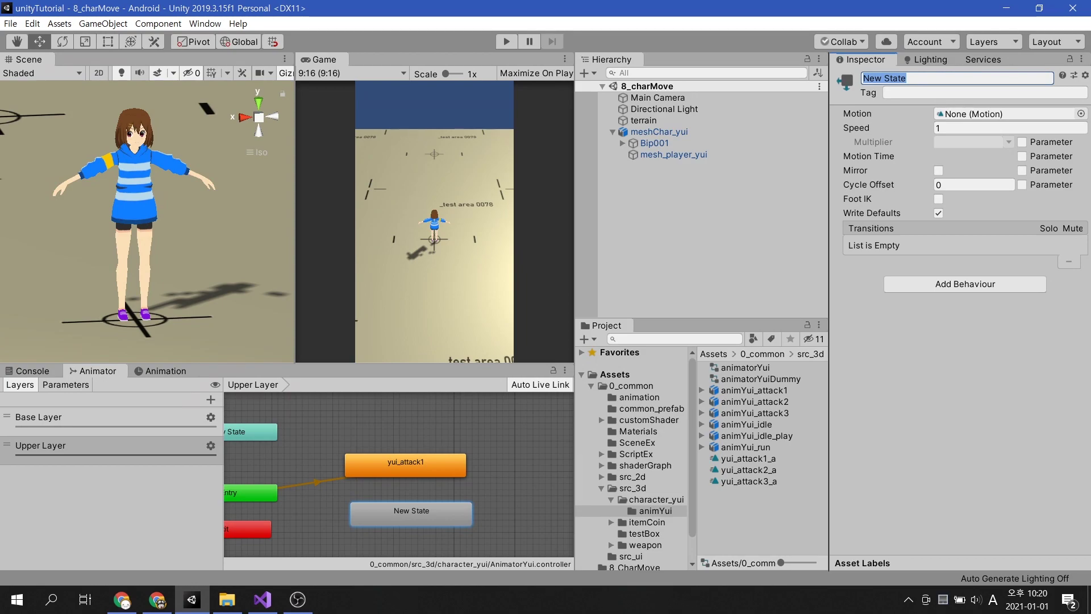
{"action": "type", "text": "attack Idle"}
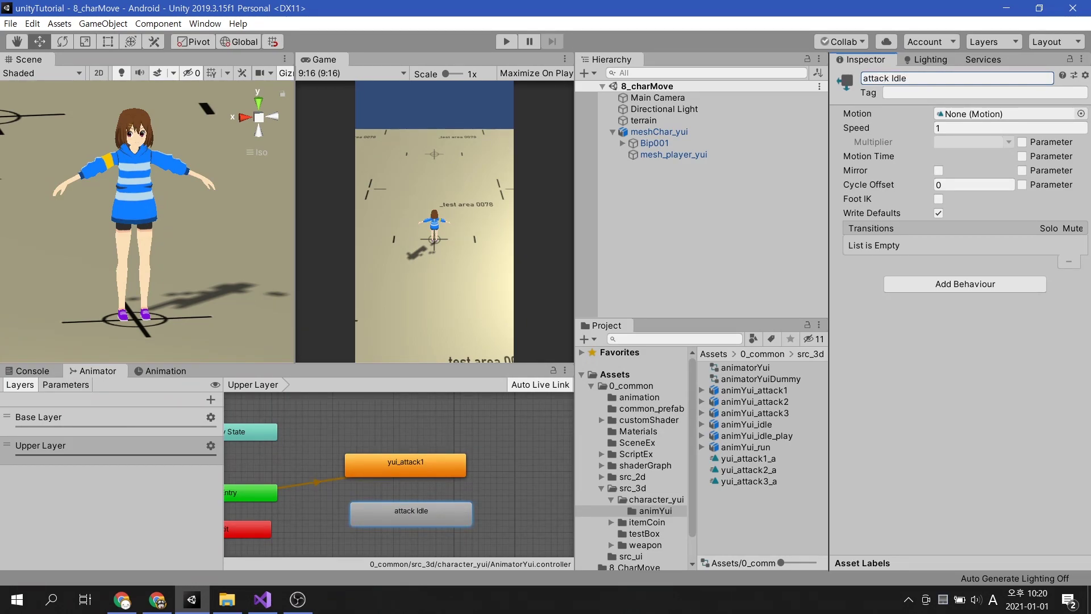
Set attack Idle as the Upper Layer's default state, with yui_attack1 placed above it
{"action": "right_click", "coordinate": [417, 522]}
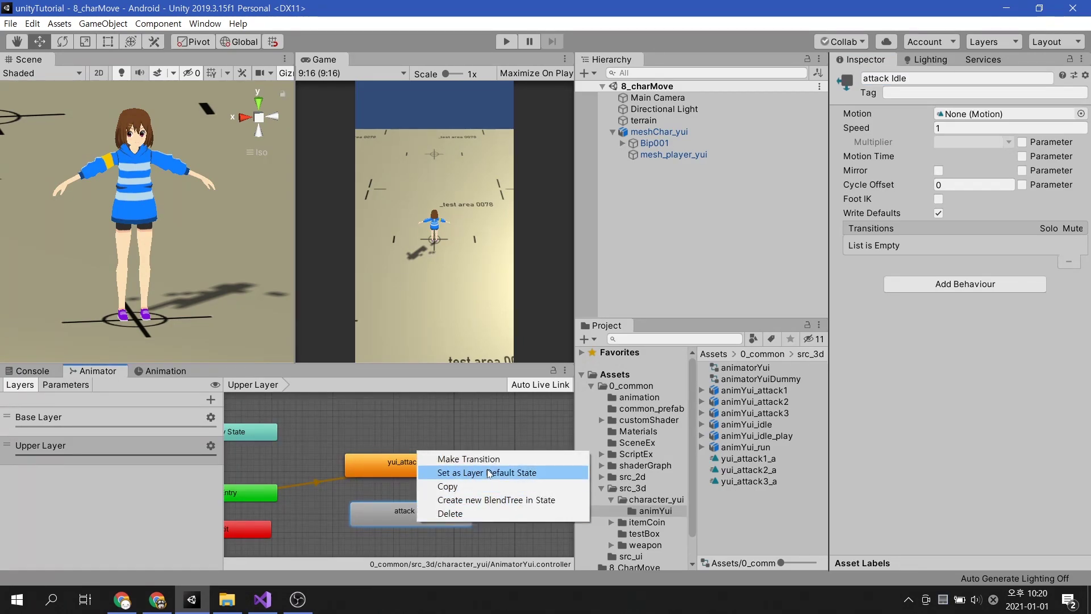
{"action": "left_click", "coordinate": [489, 474]}
{"action": "left_click_drag", "start_coordinate": [432, 462], "coordinate": [435, 453]}
Make transitions from attack Idle to yui_attack1 and from yui_attack1 back to attack Idle
{"action": "right_click", "coordinate": [420, 517]}
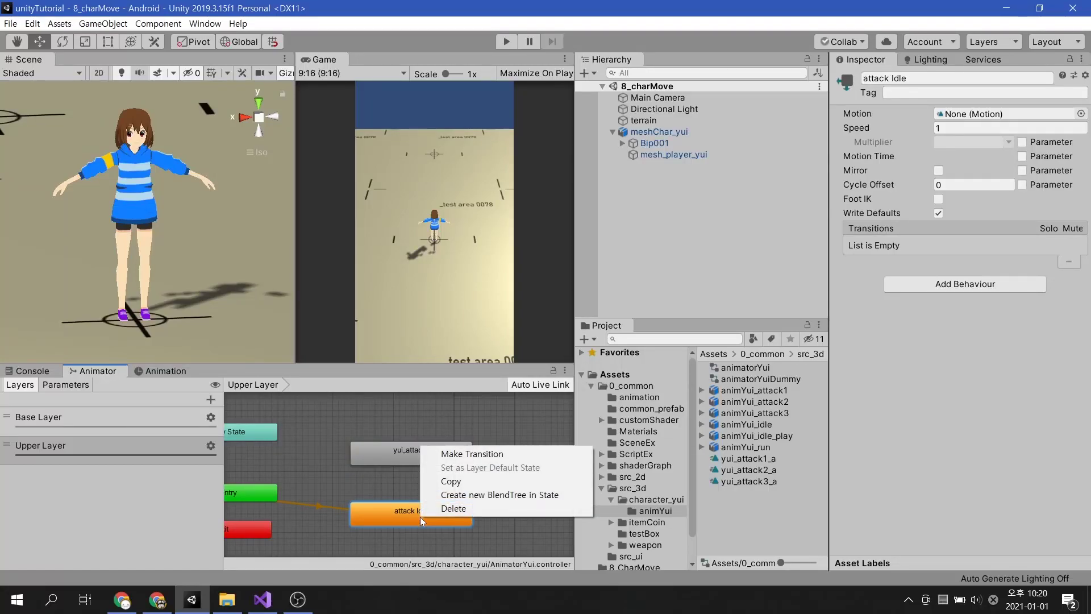
{"action": "left_click", "coordinate": [449, 453]}
{"action": "left_click", "coordinate": [433, 450]}
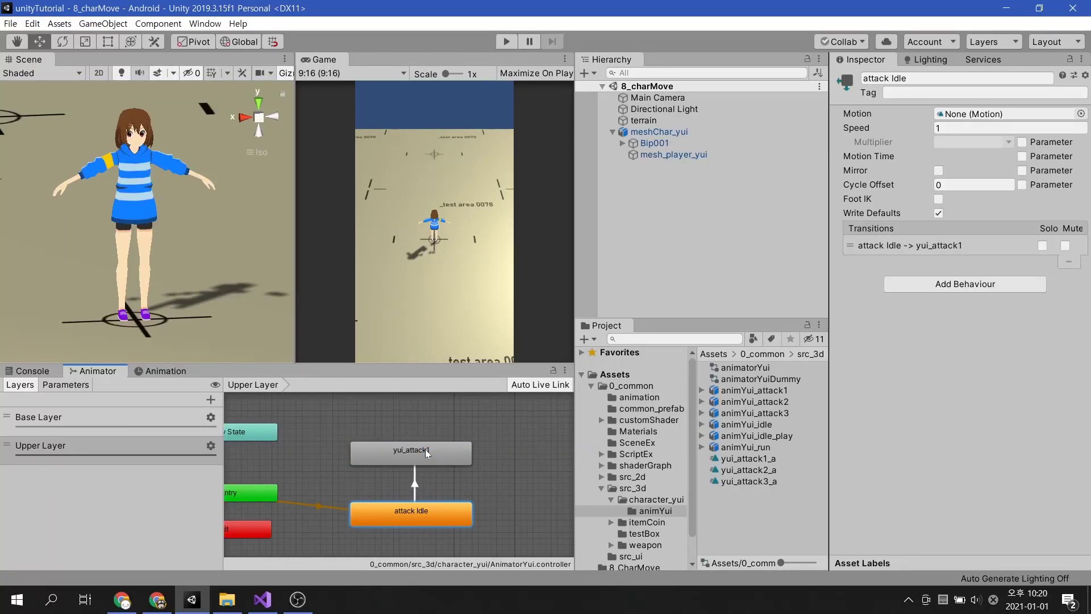
{"action": "left_click", "coordinate": [399, 455]}
{"action": "right_click", "coordinate": [399, 455]}
{"action": "left_click", "coordinate": [418, 461]}
{"action": "left_click", "coordinate": [408, 516]}
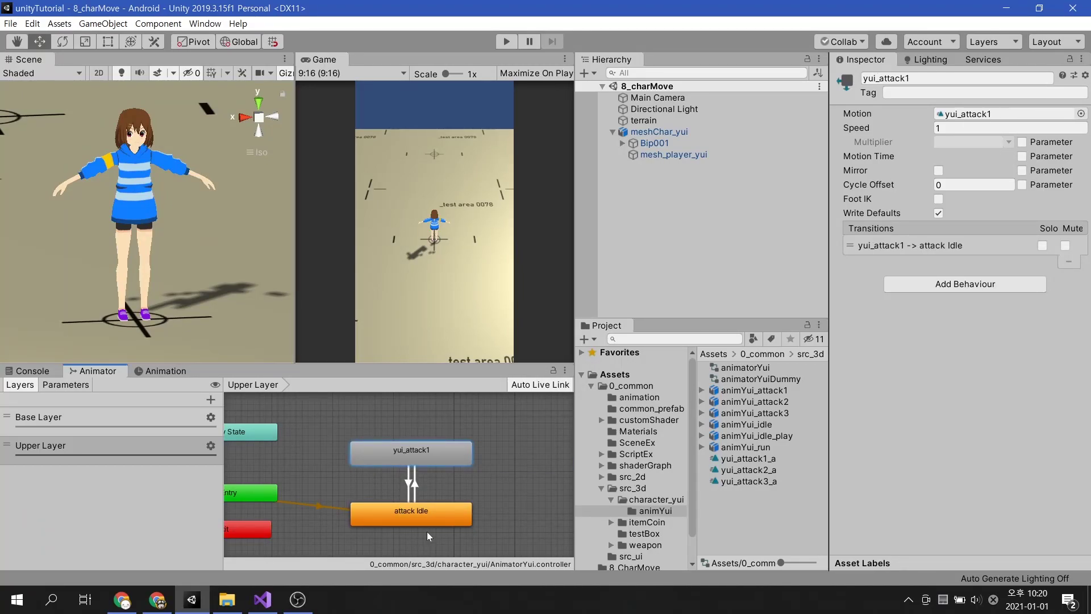
Add a new Trigger parameter to the Animator and name it triggerAttack
{"action": "left_click", "coordinate": [65, 385]}
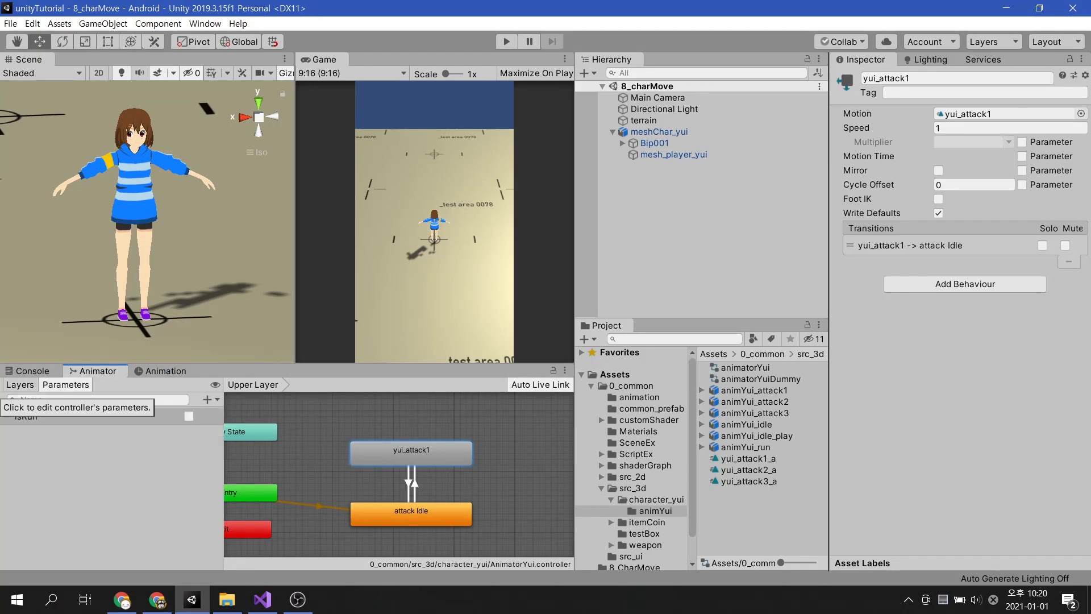
{"action": "left_click", "coordinate": [207, 400]}
{"action": "left_click", "coordinate": [239, 453]}
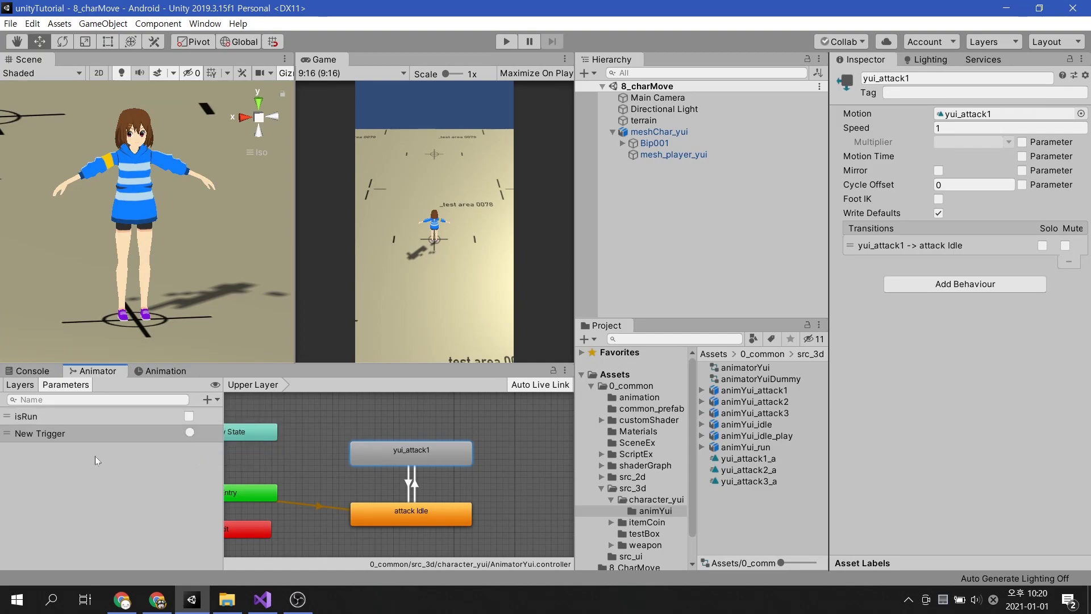
{"action": "double_click", "coordinate": [53, 434]}
{"action": "left_click", "coordinate": [86, 436]}
{"action": "key", "text": "ctrl+a"}
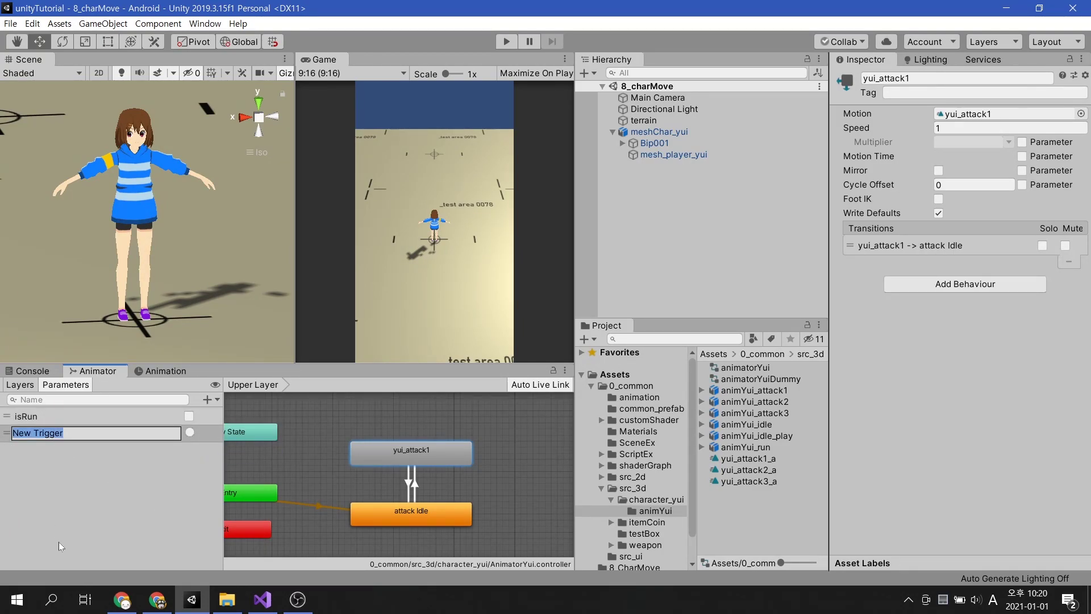
{"action": "type", "text": "triggerAttack"}
{"action": "key", "text": "Return"}
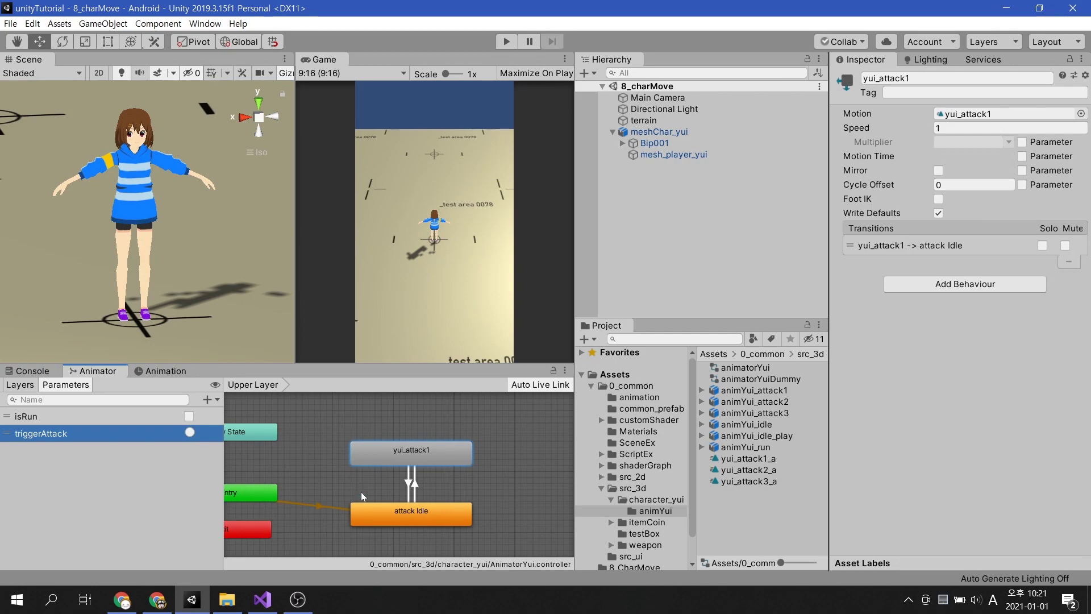
Give the attack Idle→yui_attack1 transition a triggerAttack condition, then select the return transition
{"action": "left_click", "coordinate": [415, 488]}
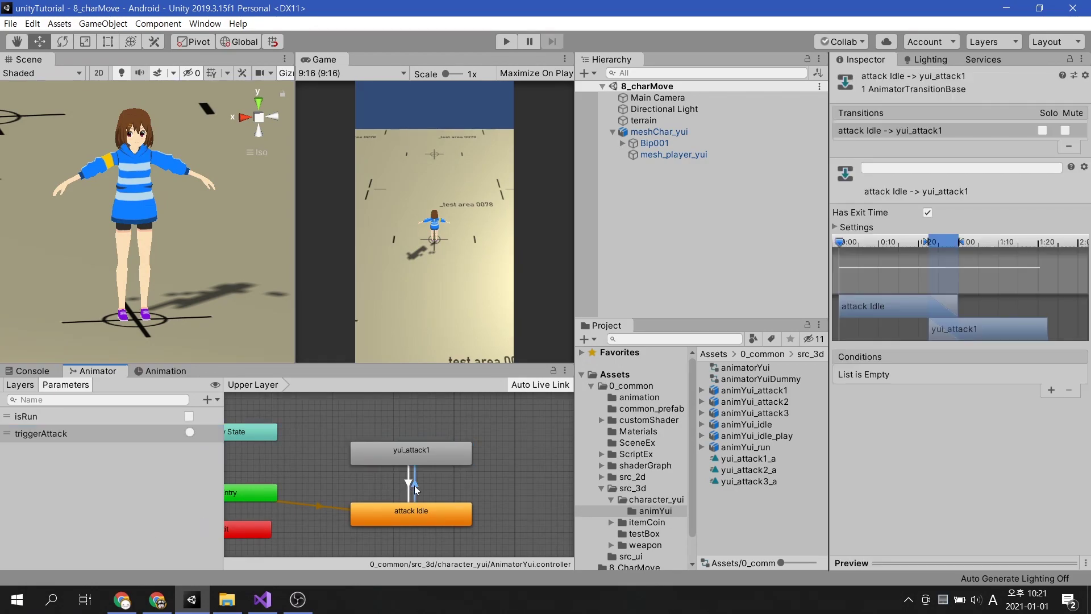
{"action": "left_click", "coordinate": [1051, 390]}
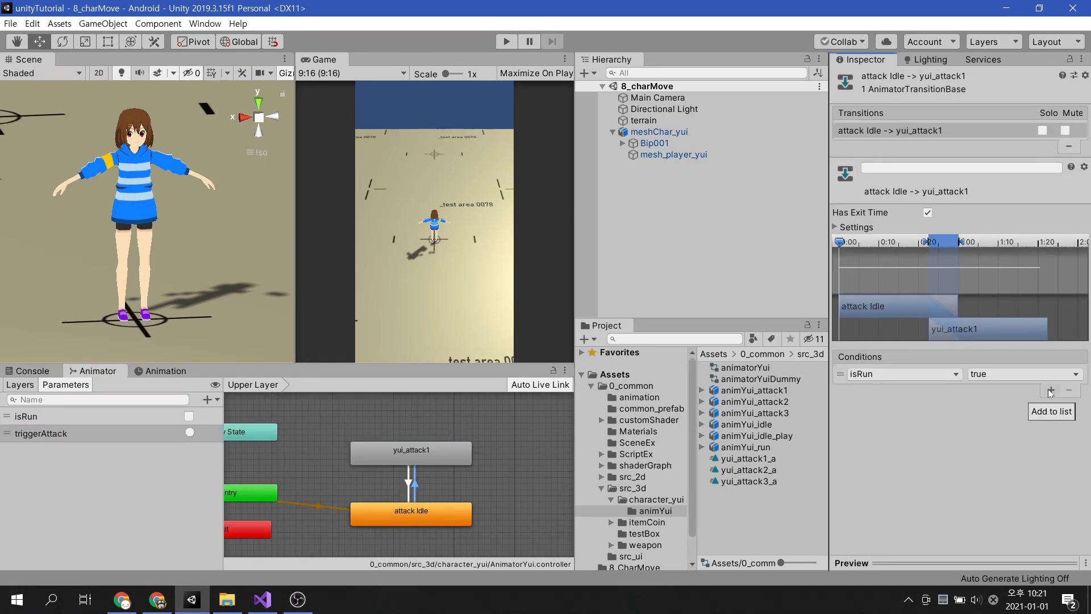
{"action": "left_click", "coordinate": [941, 373]}
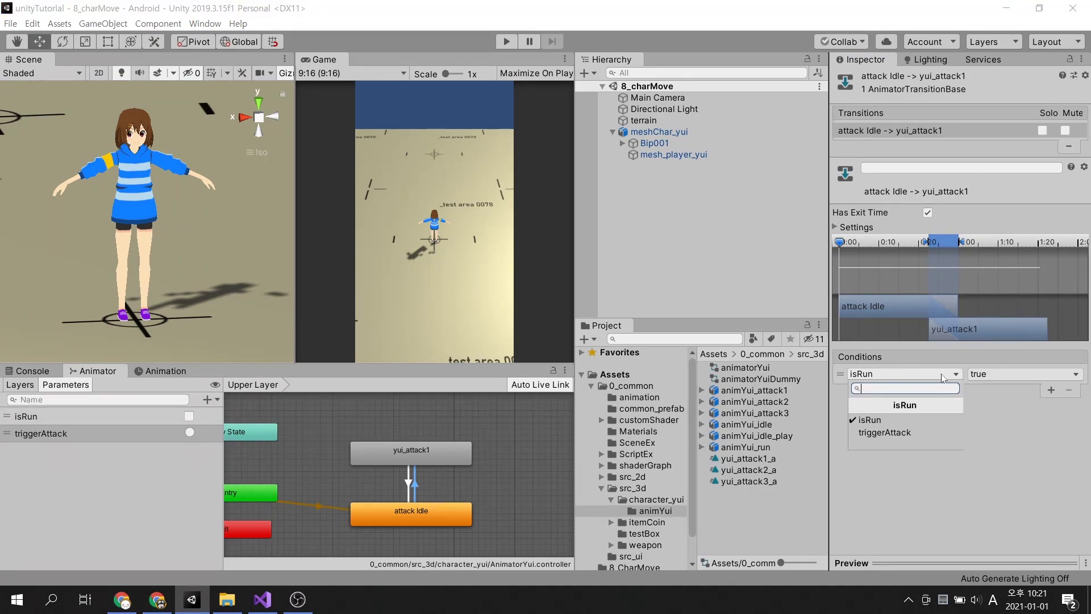
{"action": "left_click", "coordinate": [927, 429]}
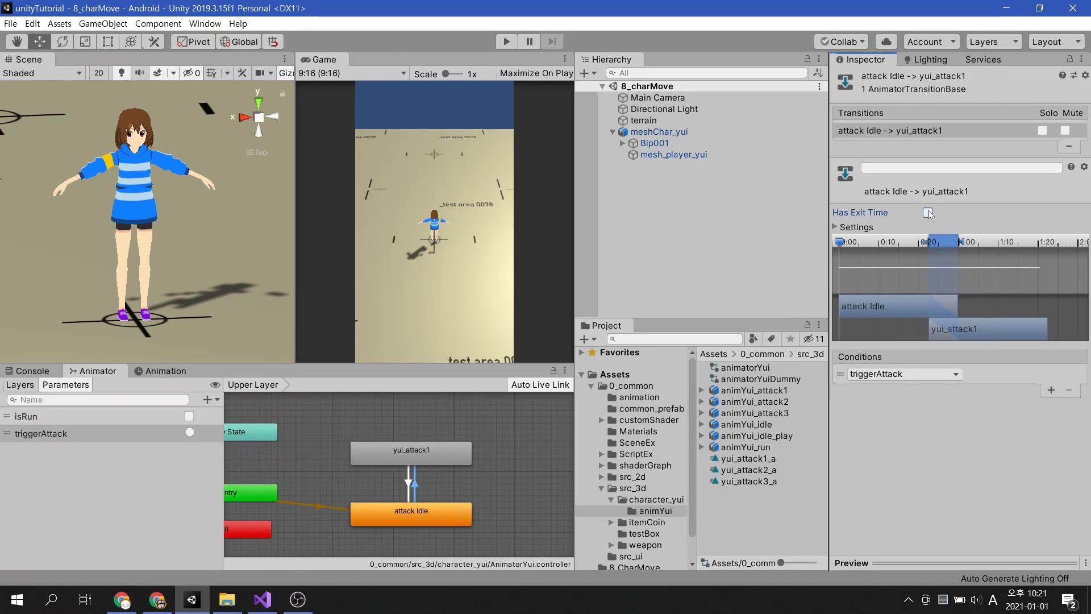
{"action": "left_click", "coordinate": [395, 455]}
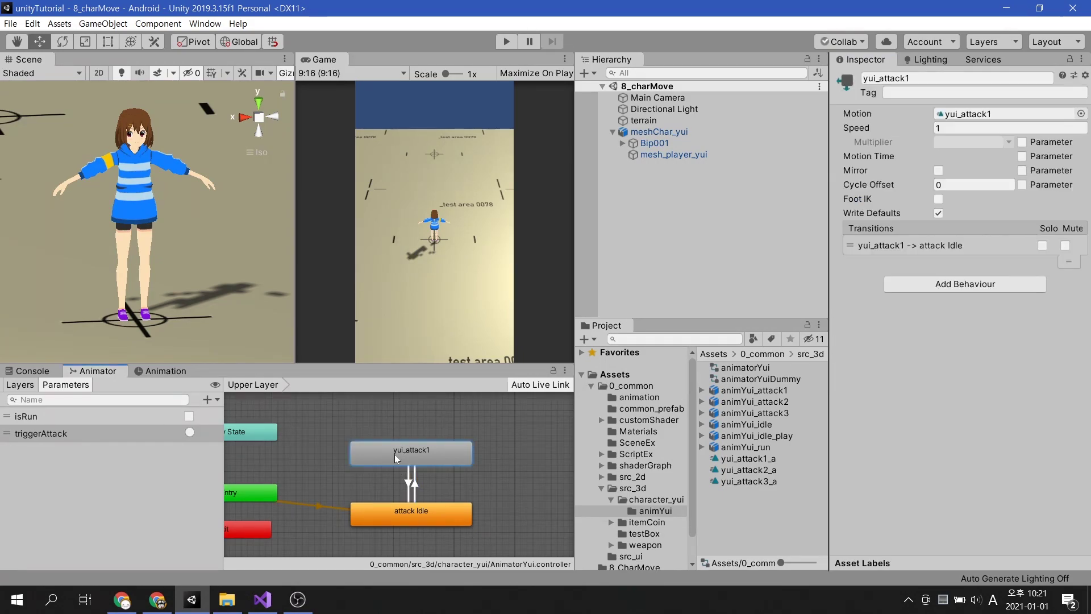
{"action": "left_click", "coordinate": [407, 483]}
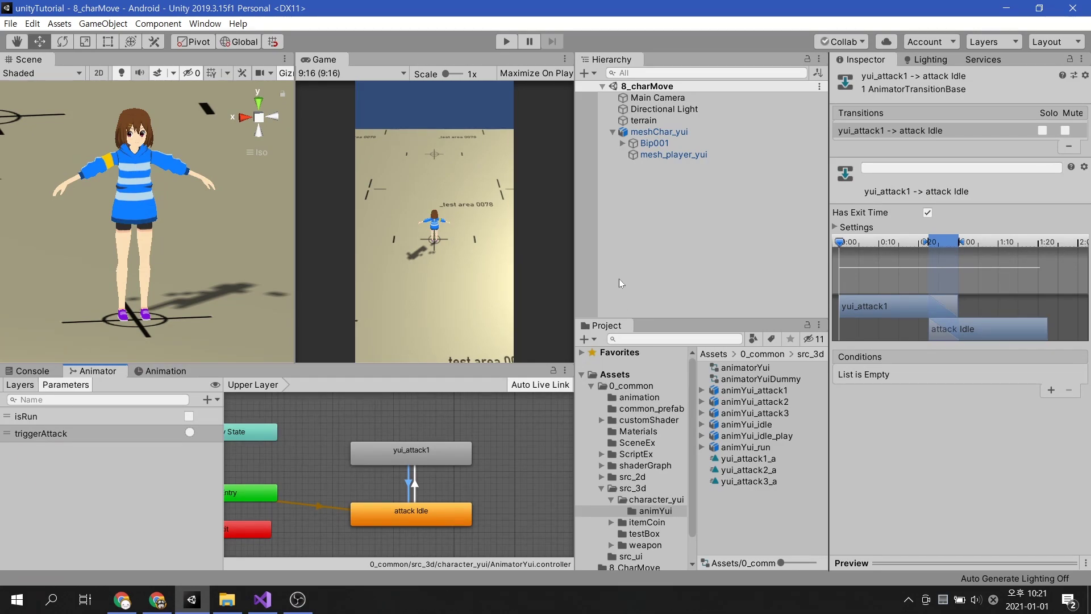
{"action": "left_click", "coordinate": [503, 42]}
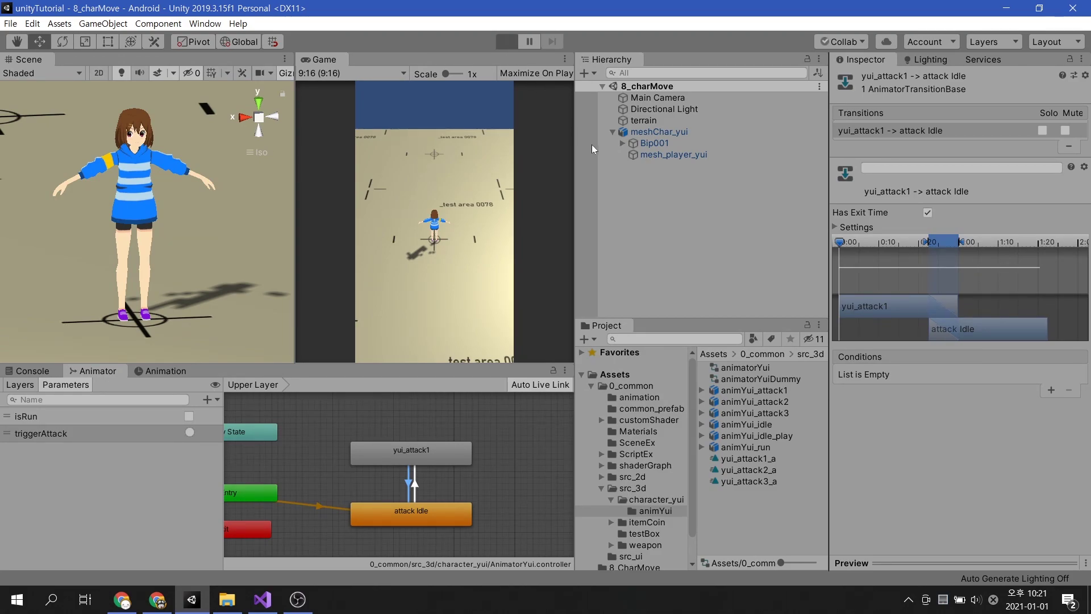
{"action": "left_click", "coordinate": [647, 128]}
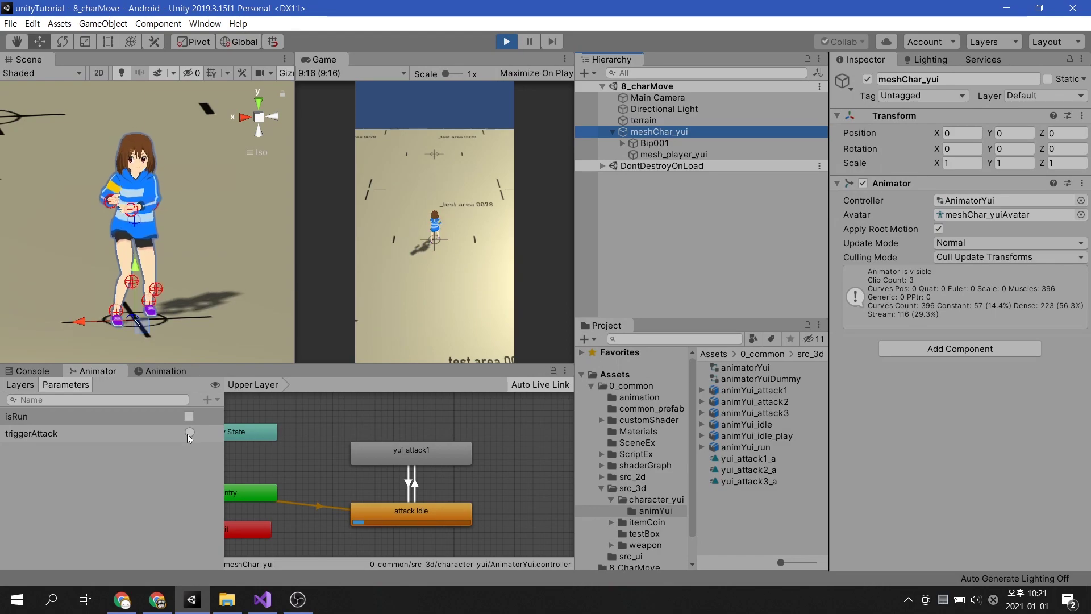
{"action": "left_click", "coordinate": [20, 384]}
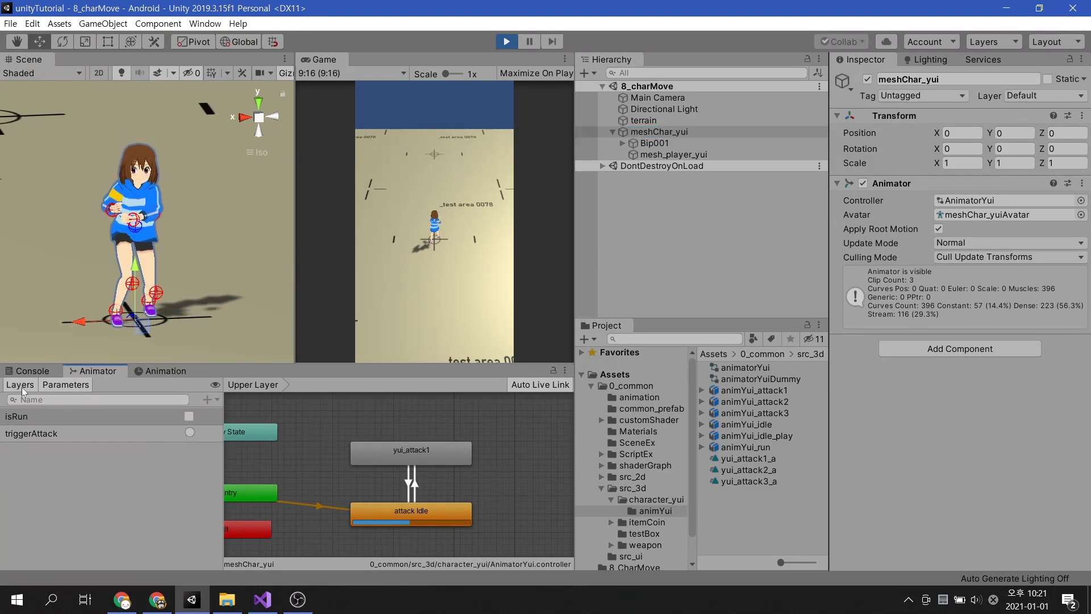
{"action": "left_click", "coordinate": [77, 440]}
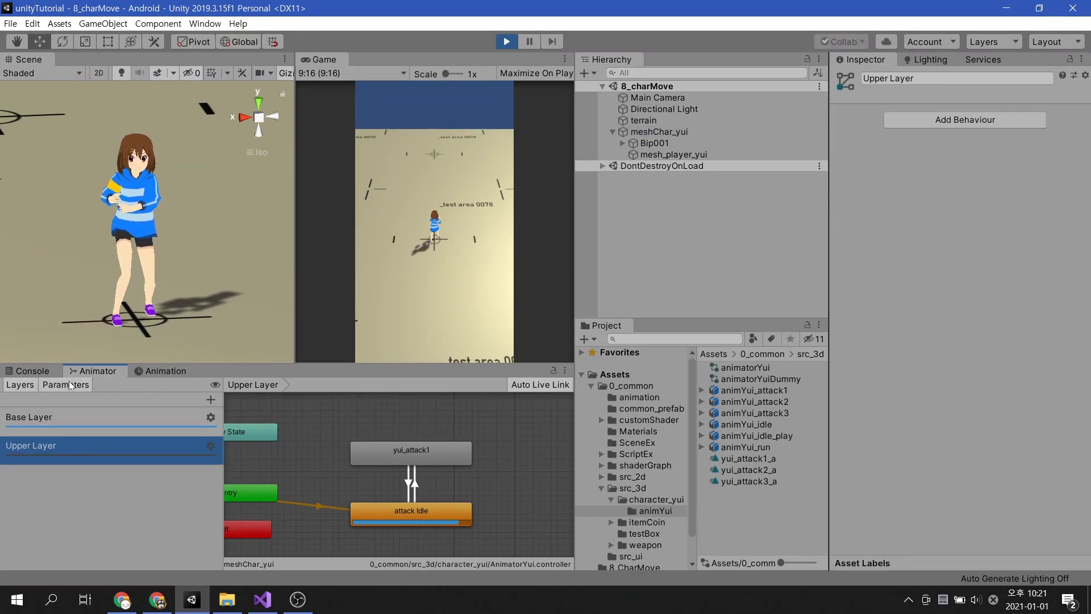
{"action": "left_click", "coordinate": [66, 385]}
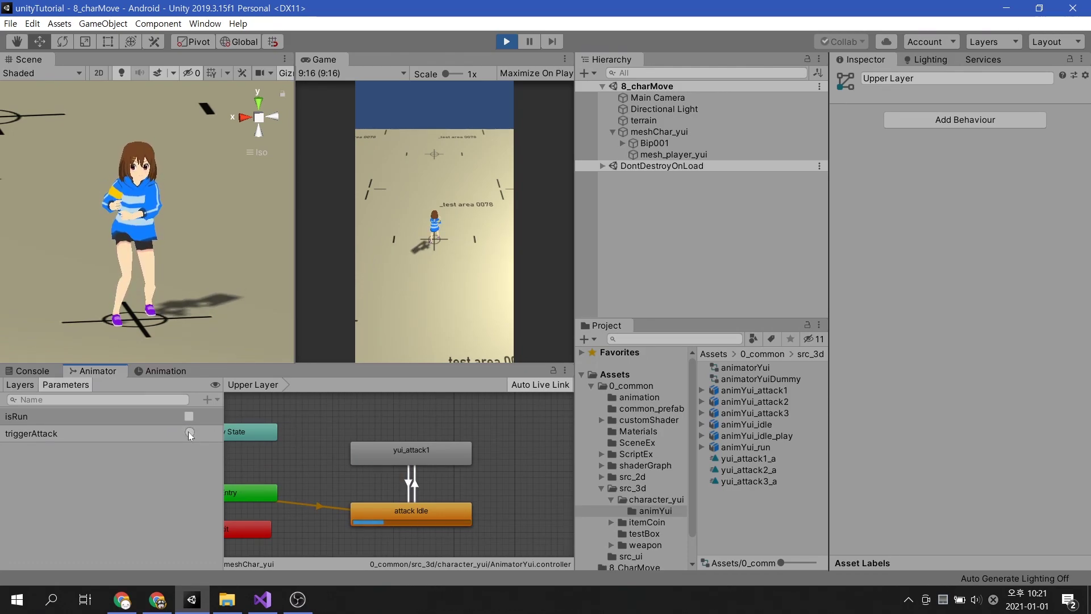
Stop Play mode and set the Upper Layer's weight to 1 and blending to Additive
{"action": "key", "text": "ctrl+p"}
{"action": "left_click", "coordinate": [414, 483]}
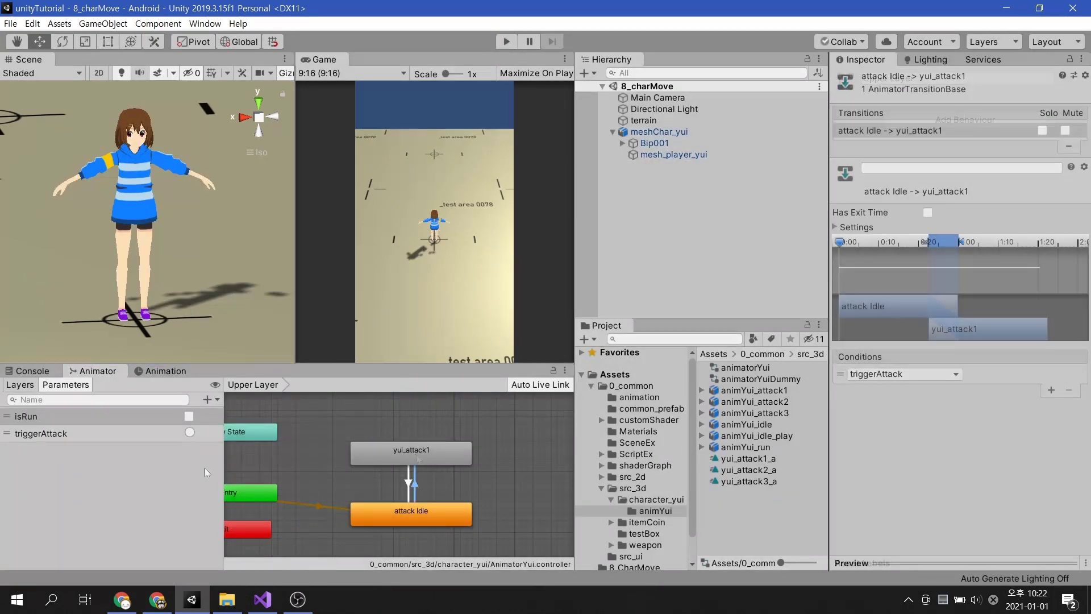
{"action": "left_click", "coordinate": [19, 387]}
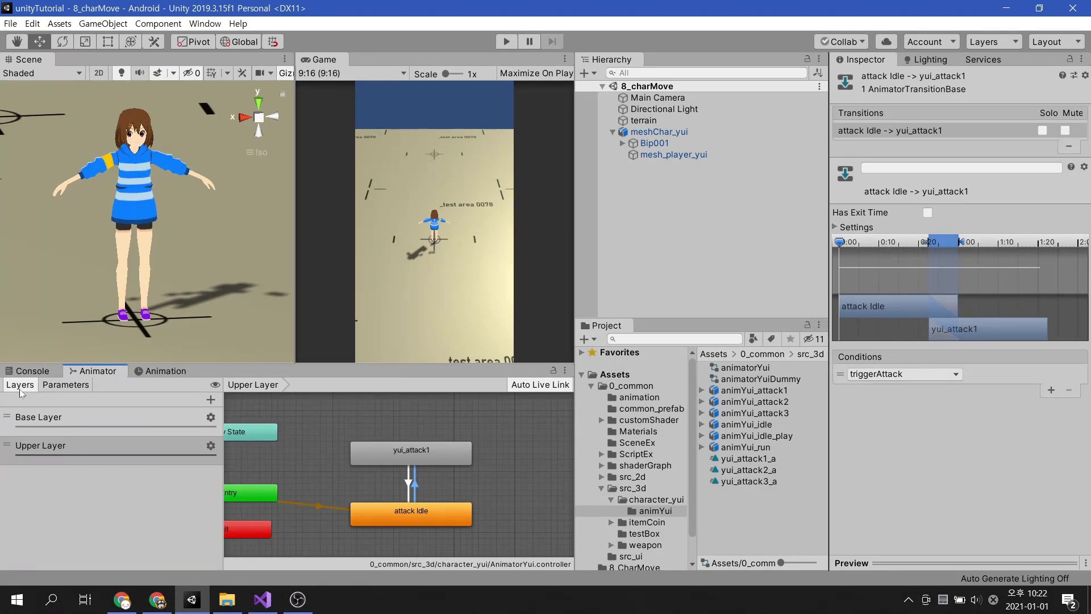
{"action": "left_click", "coordinate": [211, 447]}
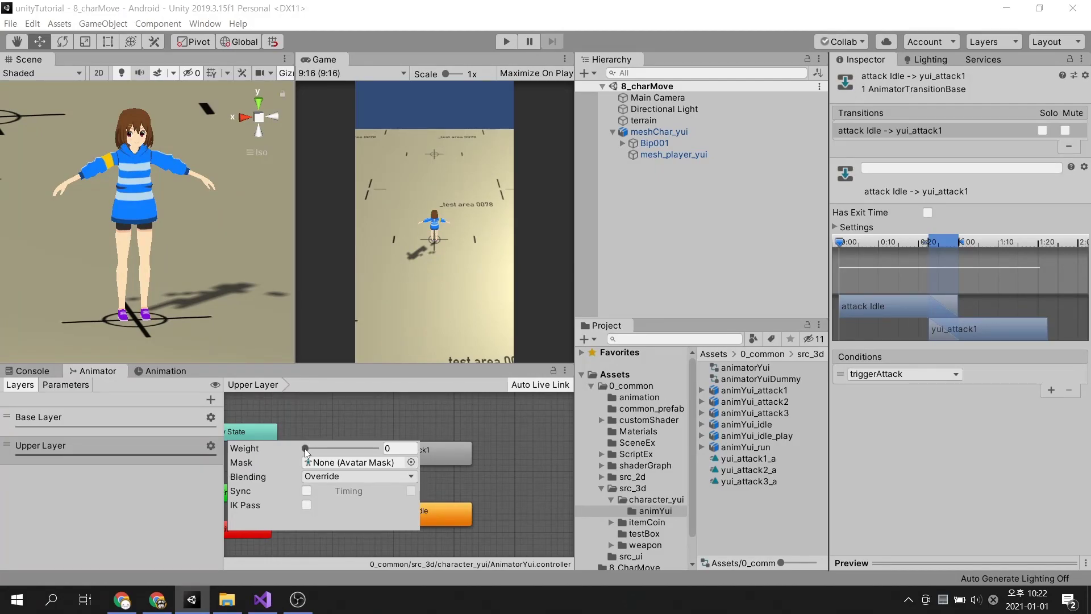
{"action": "left_click_drag", "start_coordinate": [306, 449], "coordinate": [318, 449]}
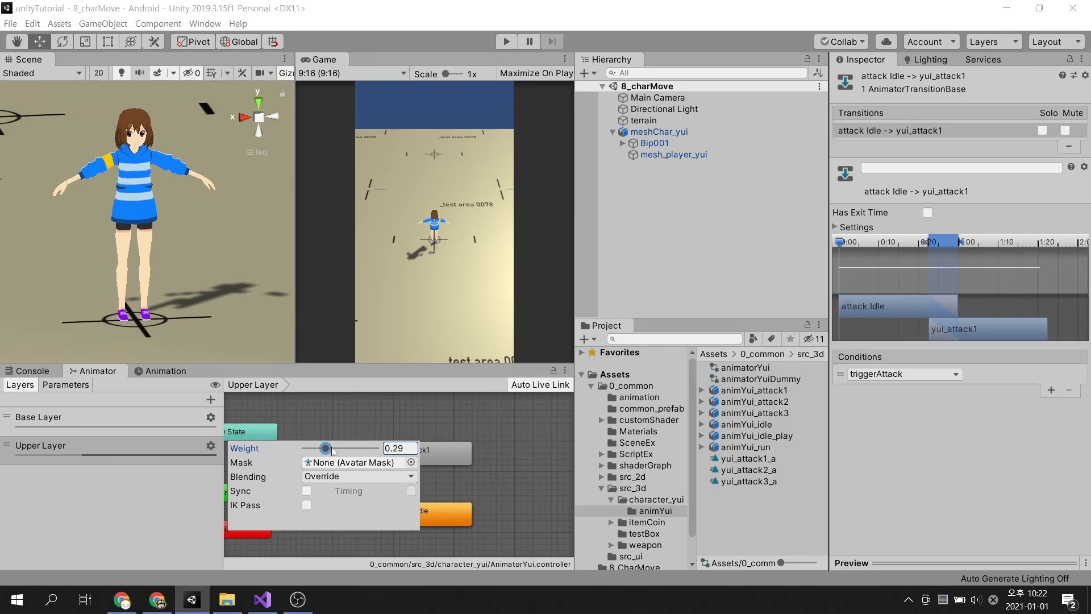
{"action": "left_click_drag", "start_coordinate": [332, 446], "coordinate": [382, 449]}
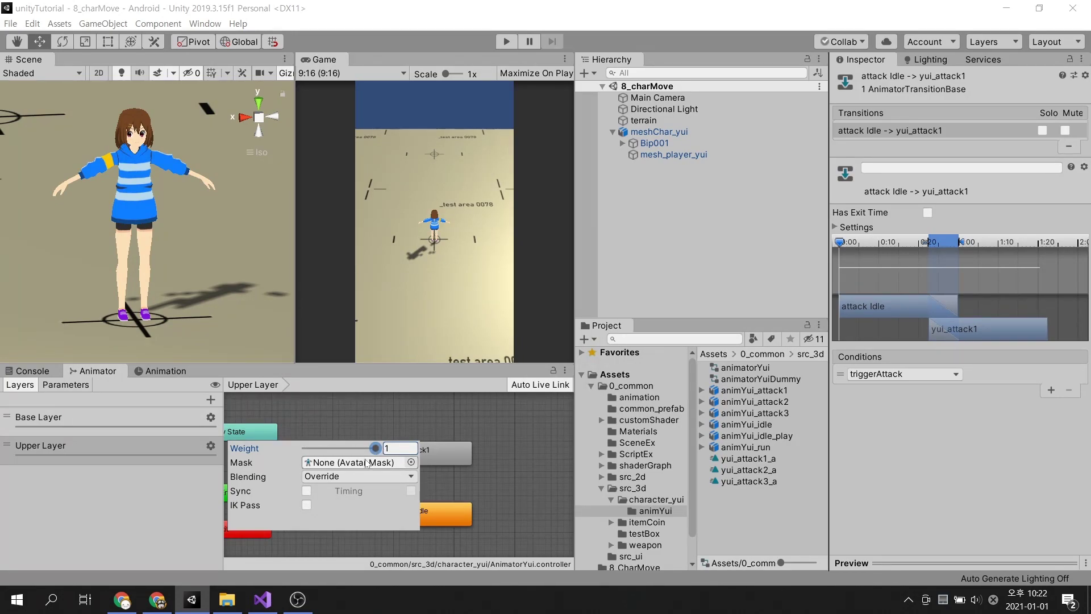
{"action": "left_click", "coordinate": [355, 476]}
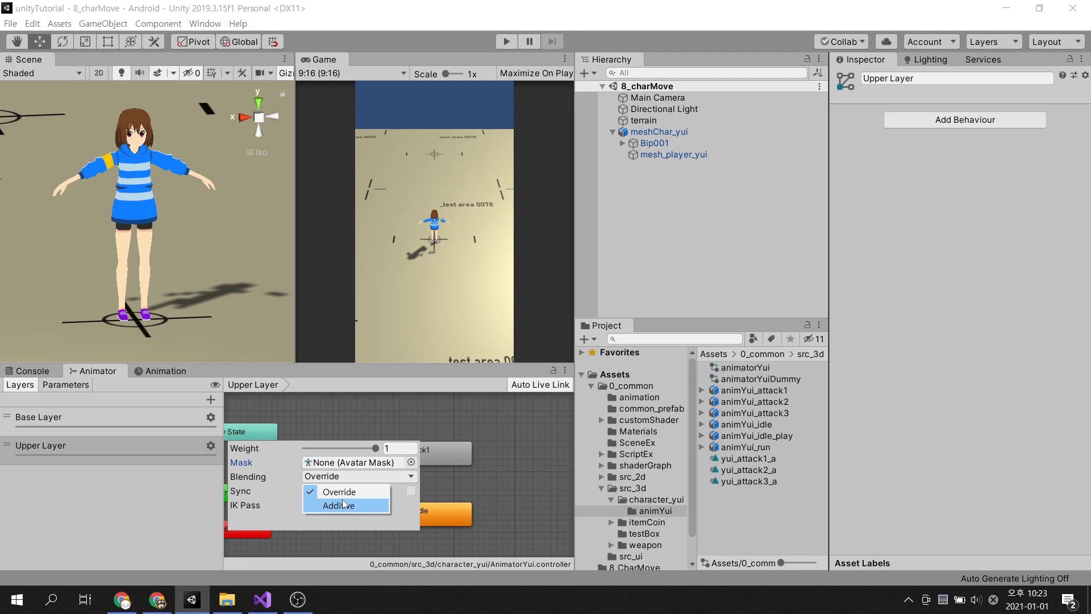
{"action": "left_click", "coordinate": [380, 508]}
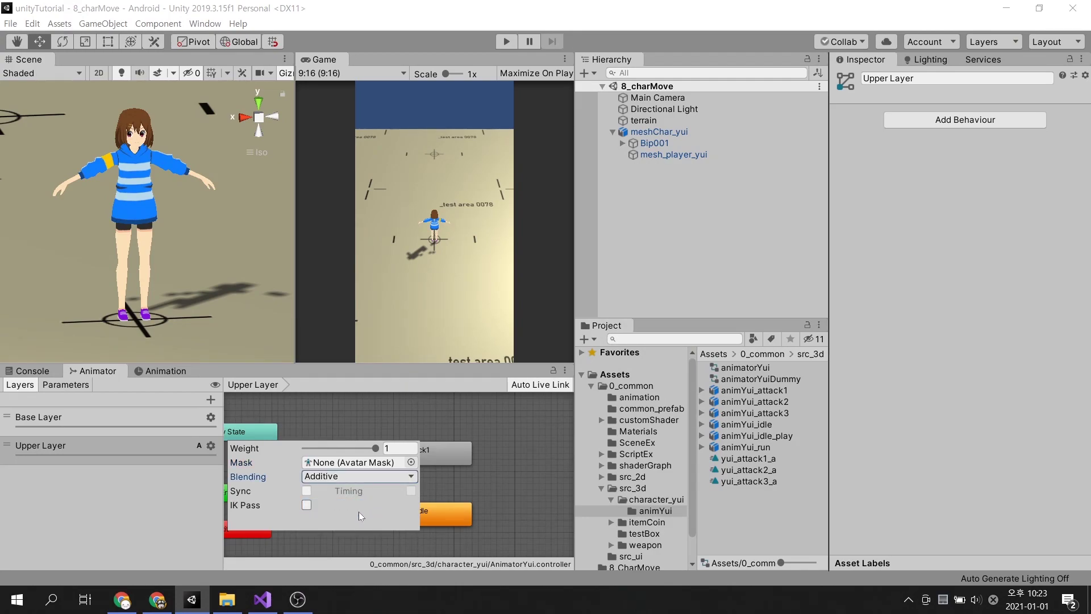
Close the layer settings, enter Play mode, and show the Parameters list
{"action": "left_click", "coordinate": [190, 523]}
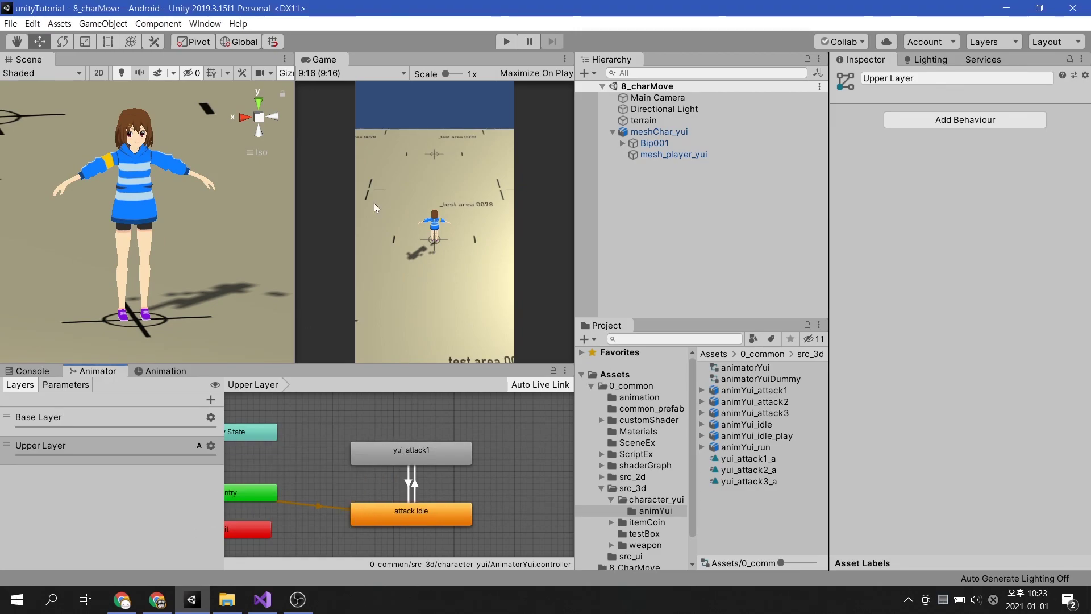
{"action": "left_click", "coordinate": [500, 46]}
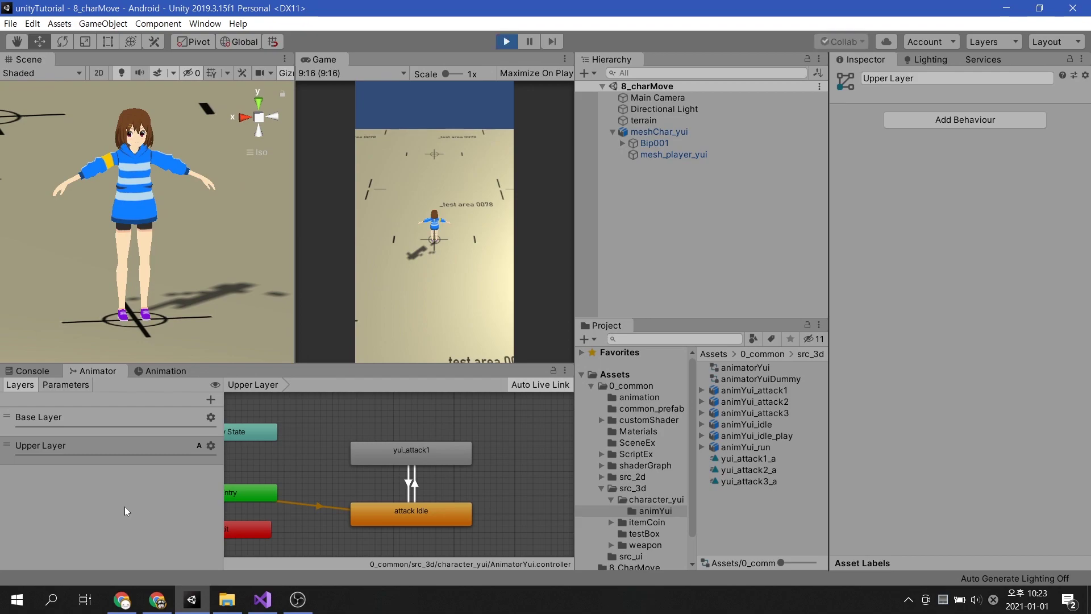
{"action": "left_click", "coordinate": [161, 370]}
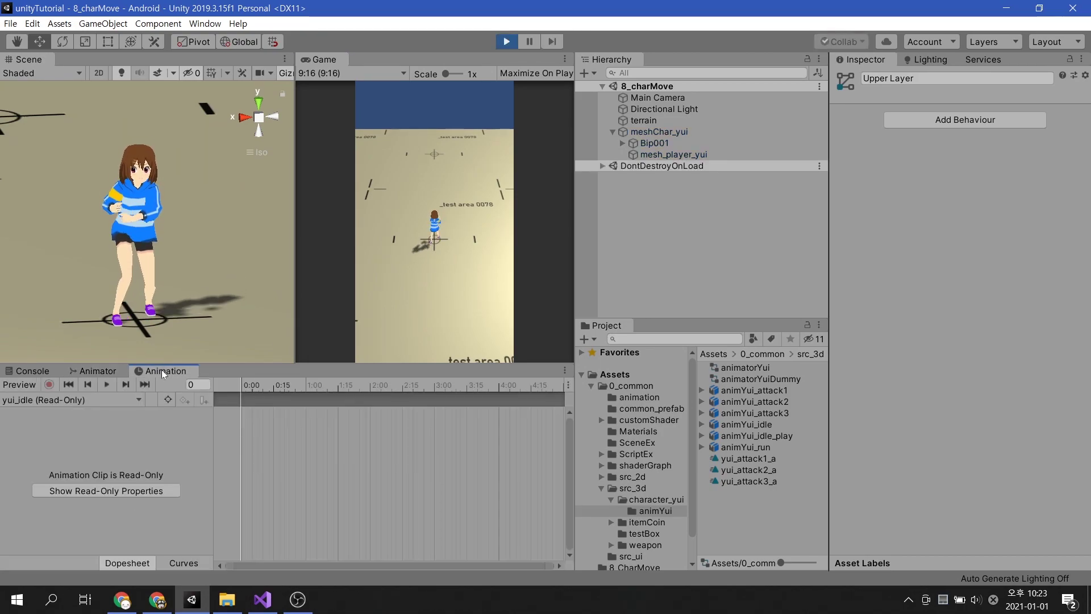
{"action": "left_click", "coordinate": [95, 370]}
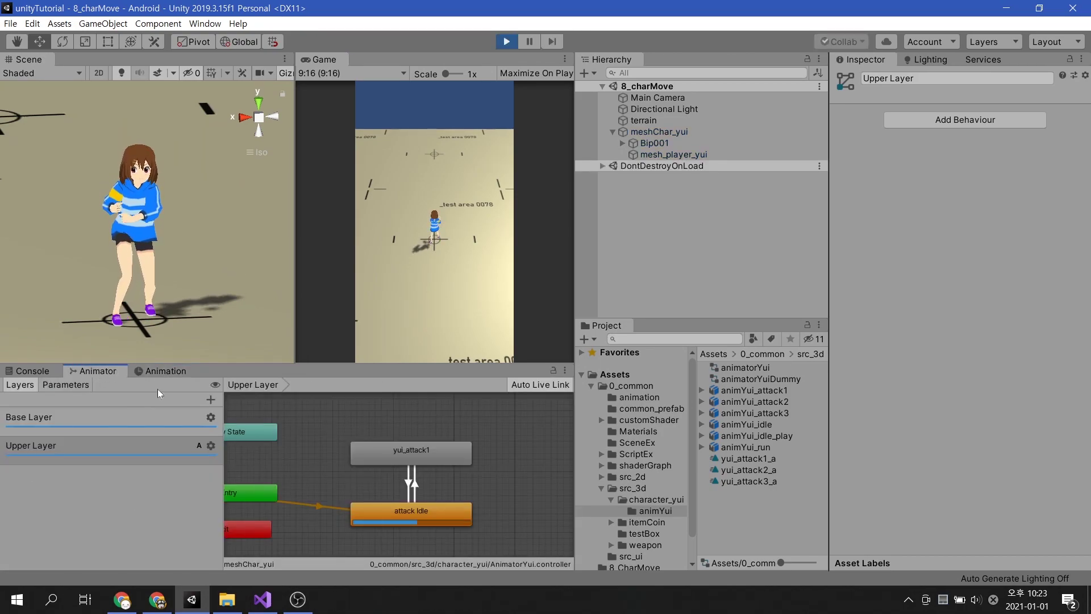
{"action": "left_click", "coordinate": [65, 385]}
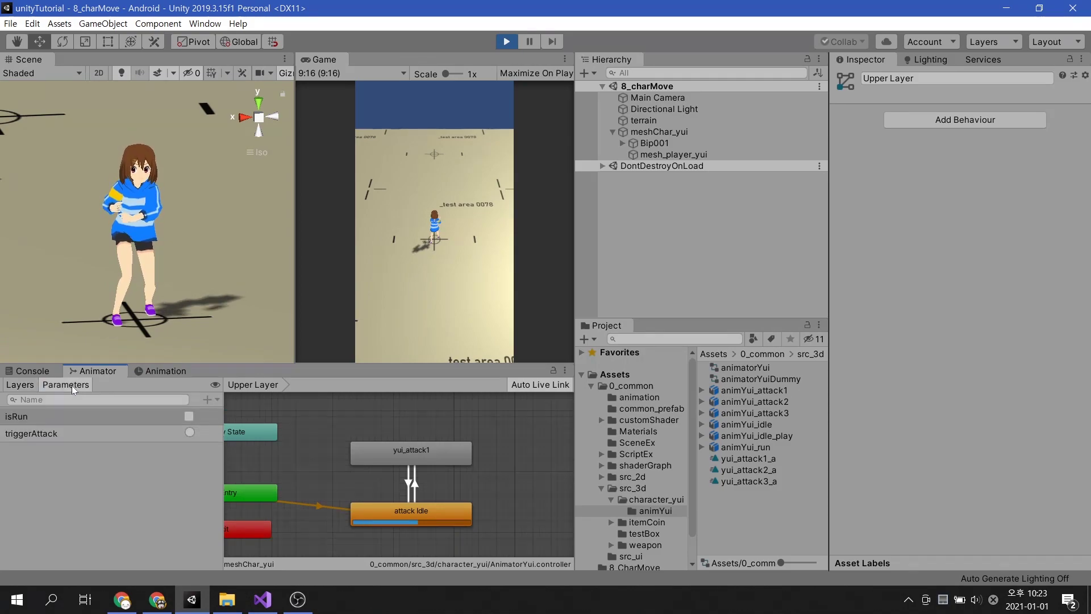
Fire triggerAttack twice while running with isRun on, then twice while idle
{"action": "left_click", "coordinate": [188, 418]}
{"action": "left_click", "coordinate": [191, 433]}
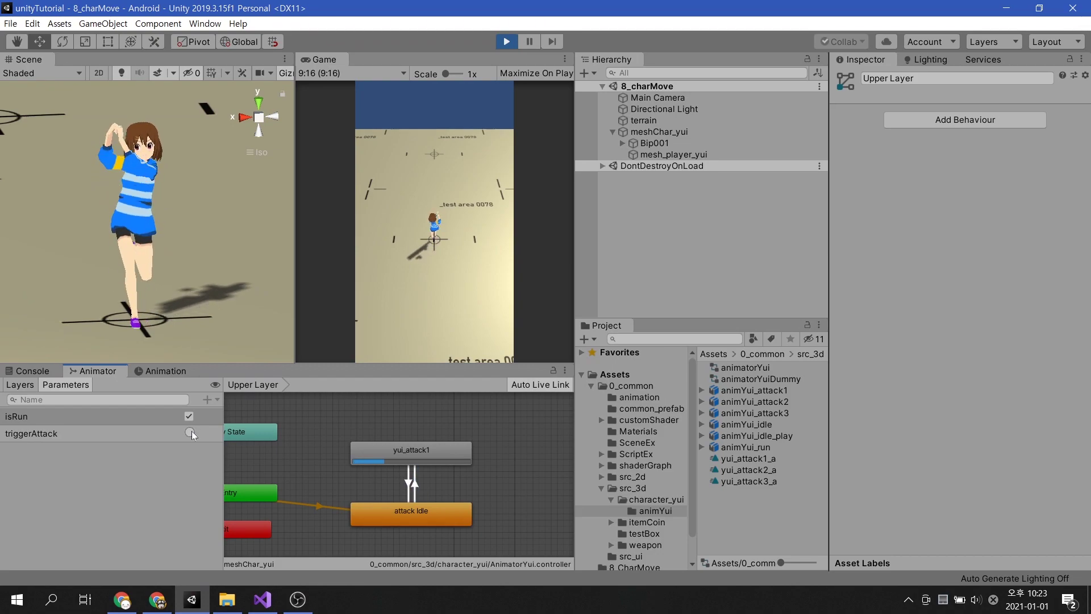
{"action": "left_click", "coordinate": [192, 432]}
{"action": "left_click", "coordinate": [190, 416]}
{"action": "left_click", "coordinate": [190, 431]}
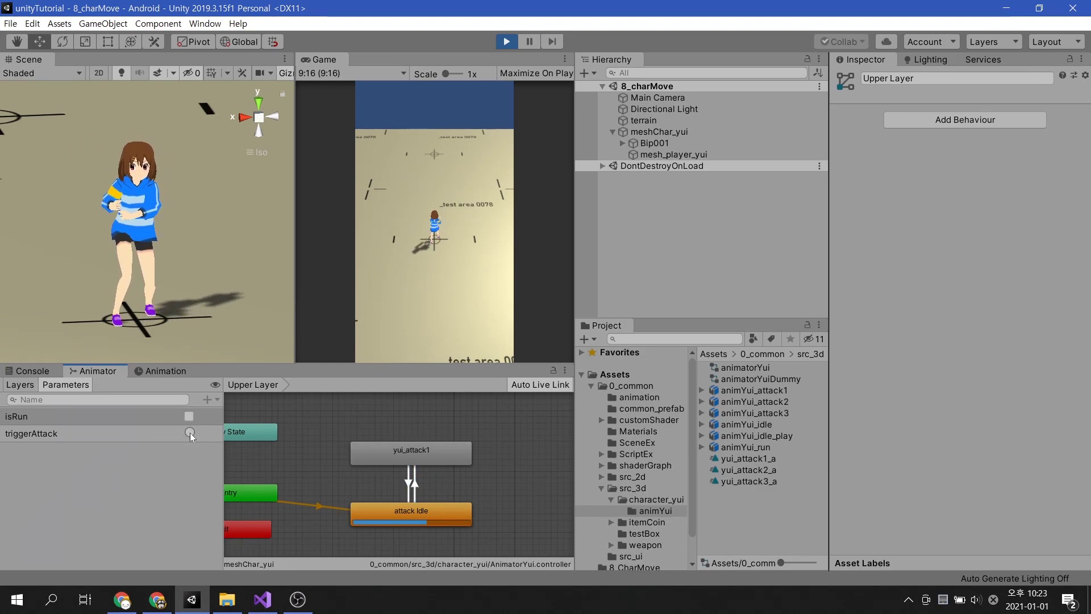
{"action": "left_click", "coordinate": [190, 432]}
Exit Play mode and orbit the Scene view around Yui
{"action": "left_click", "coordinate": [504, 42]}
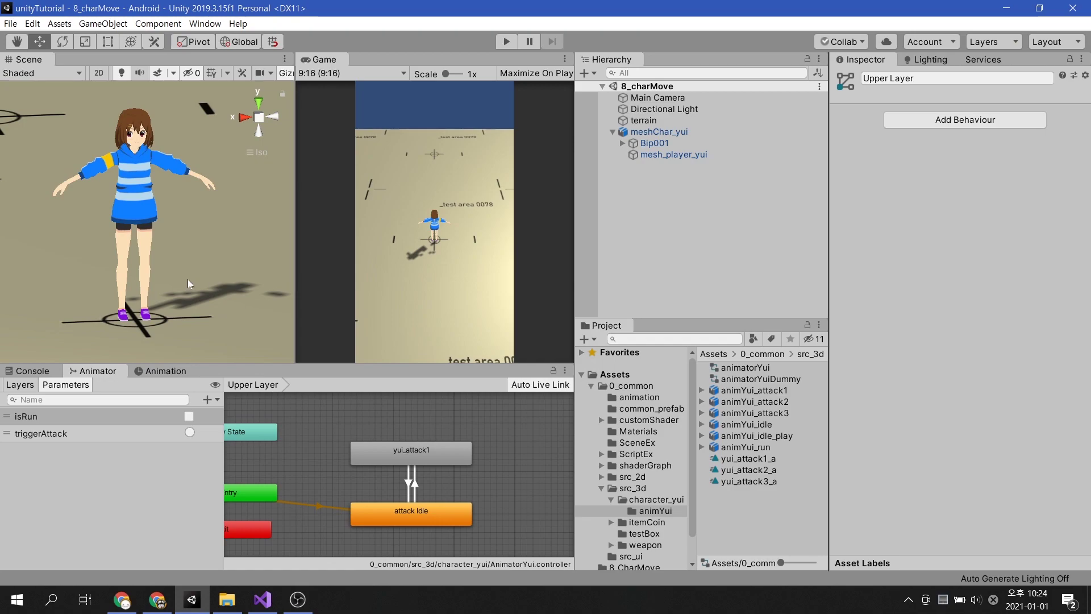
{"action": "left_click_drag", "start_coordinate": [166, 276], "coordinate": [244, 297], "text": "alt"}
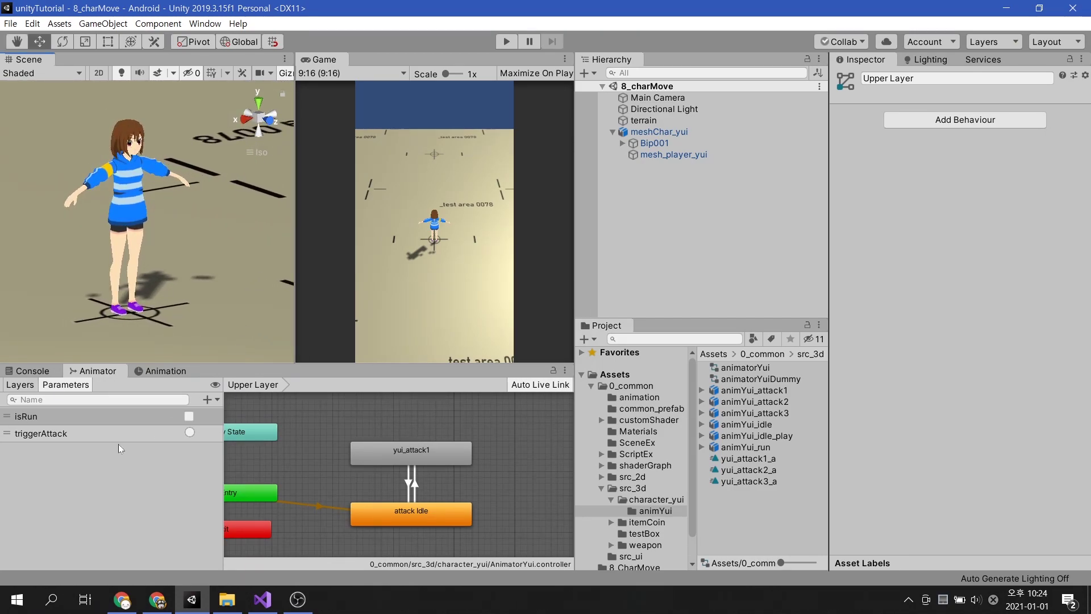